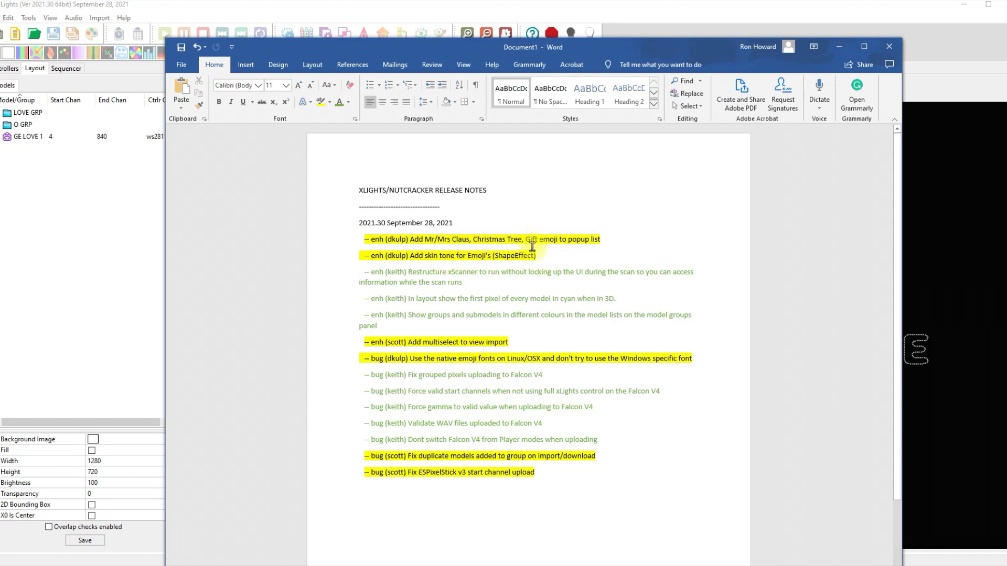
- Switch from the release notes to xLights and start a new sequence in the Sequencer
left_click_drag(409, 49, 1006, 157)
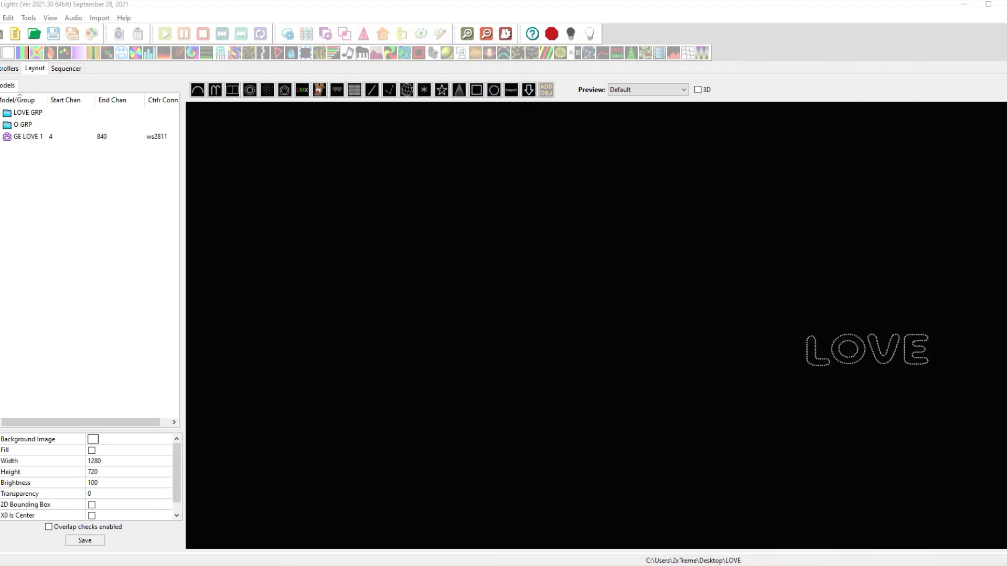
left_click(62, 71)
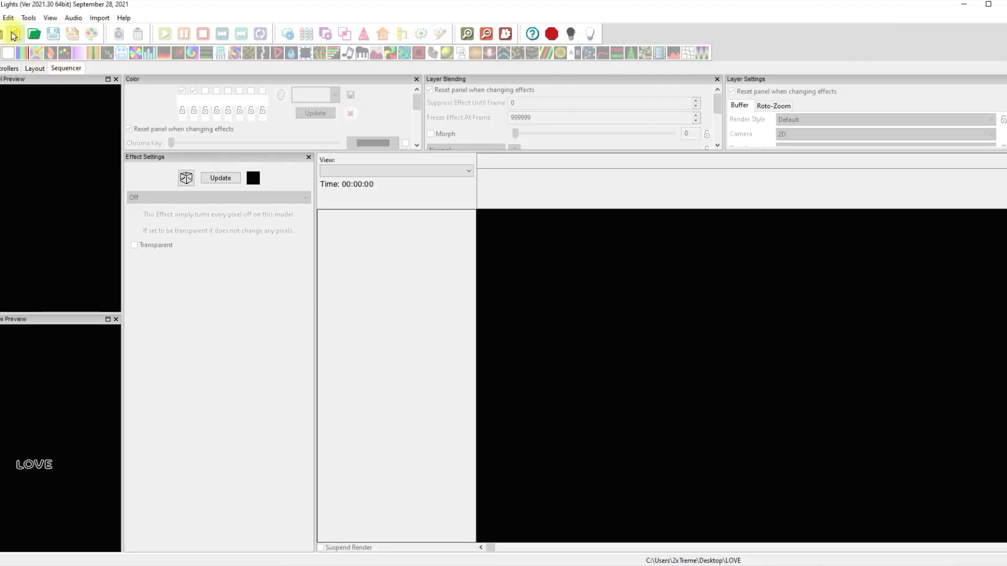
left_click(14, 36)
left_click(162, 180)
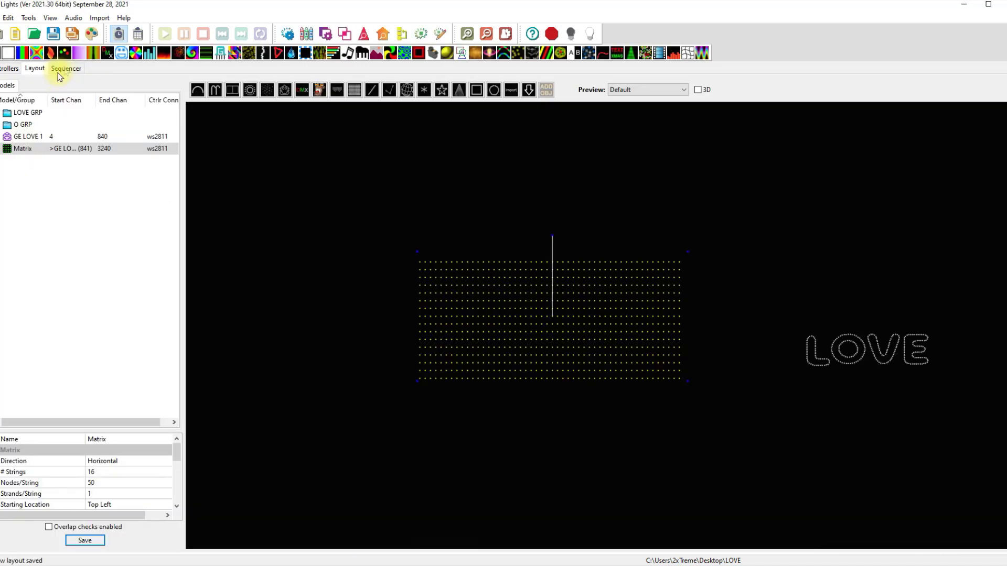
- Return to the Sequencer and add the Matrix model to the sequence's Master View
left_click(62, 68)
right_click(340, 239)
left_click(397, 365)
left_click(314, 284)
left_click(282, 182)
left_click(426, 137)
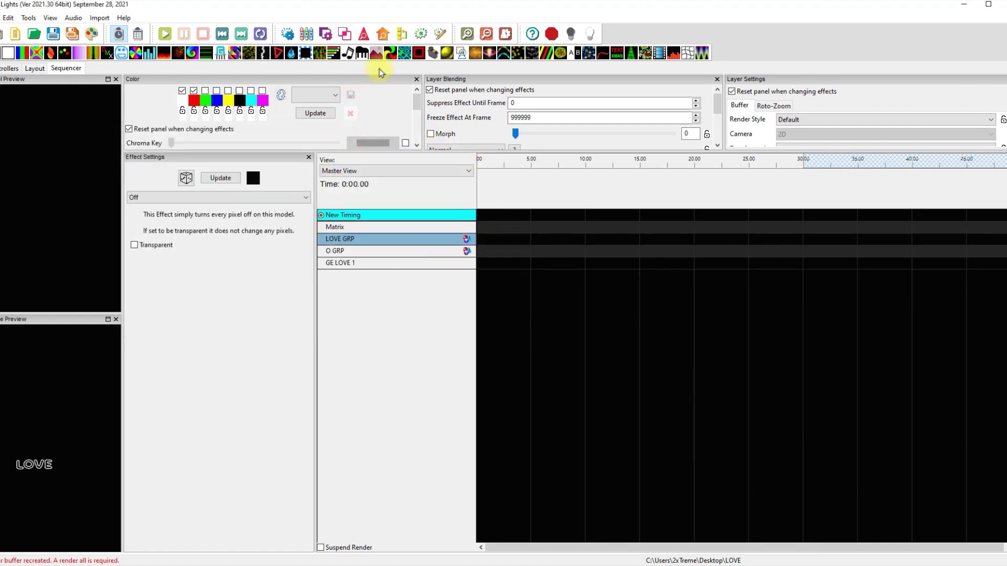
- Place a Shape effect about 19 seconds long on the Matrix row and widen the Effect Settings area
left_click_drag(461, 53, 679, 229)
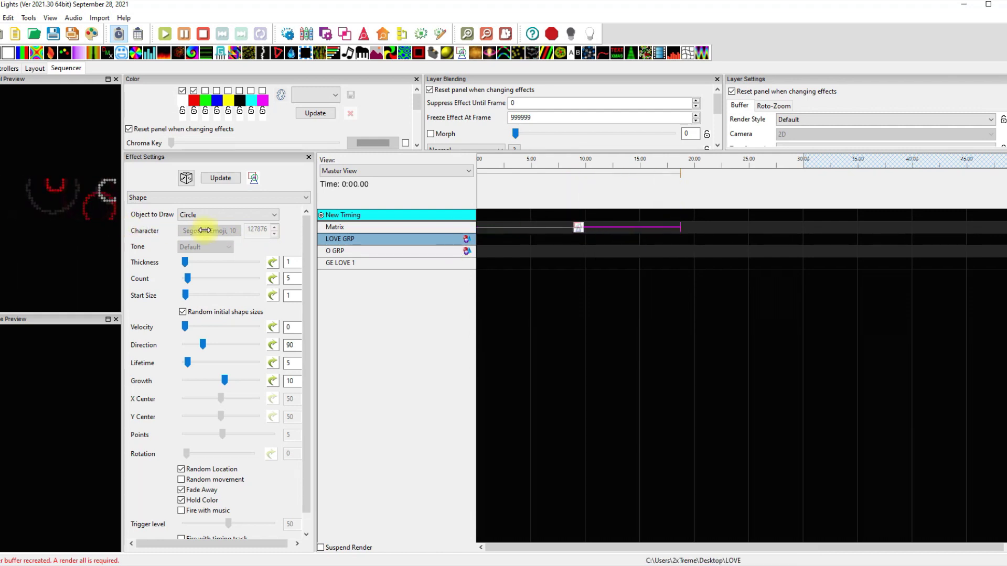
left_click_drag(204, 229, 203, 229)
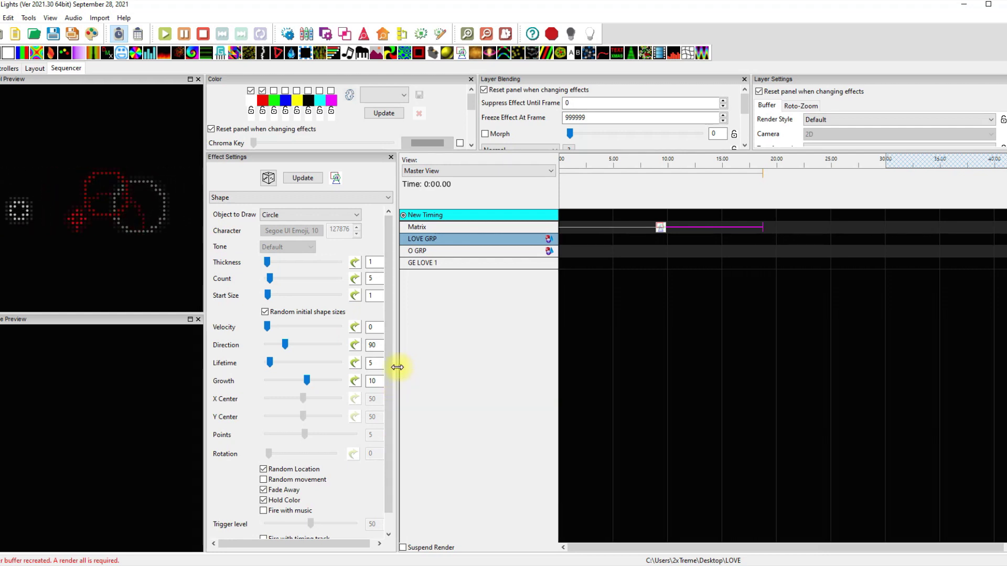
left_click_drag(397, 367, 441, 367)
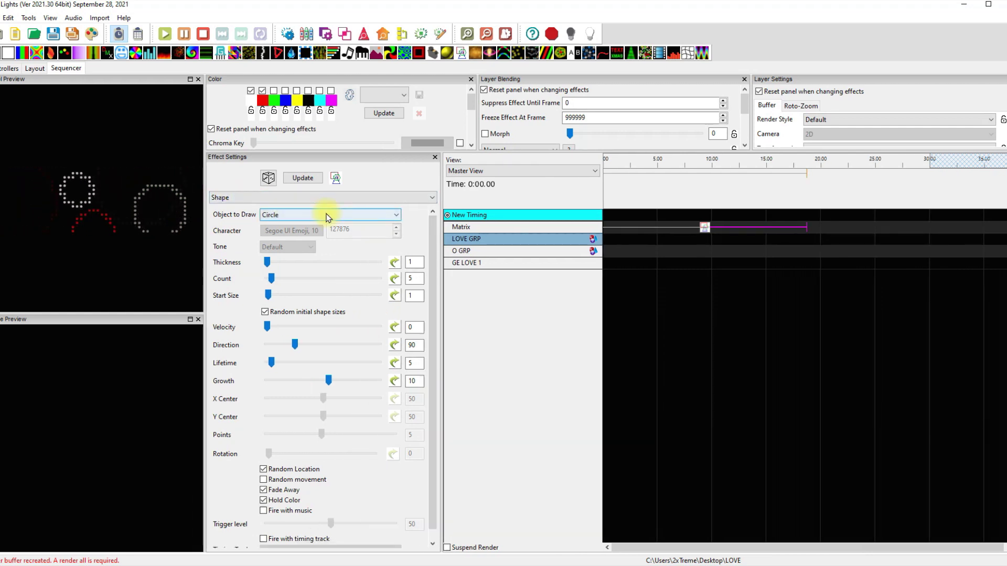
- Set the Shape effect's object to Emoji and choose the Santa Claus character, 127877, from the character map
left_click(326, 215)
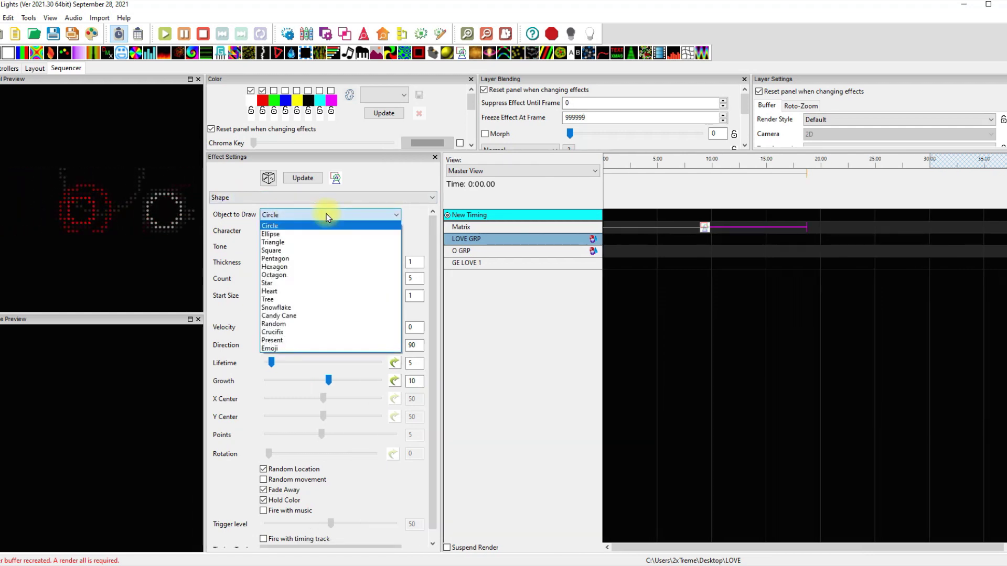
left_click(308, 348)
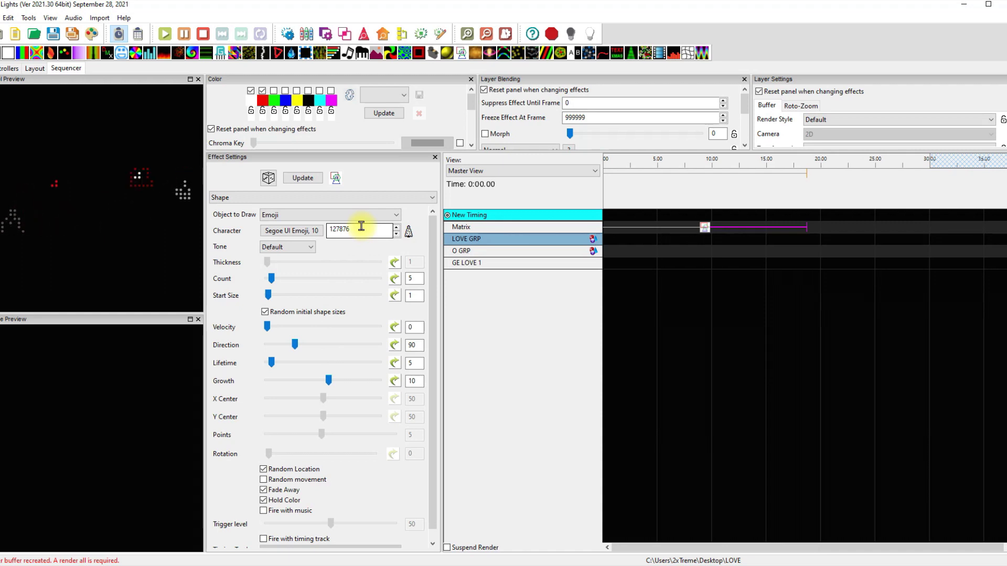
left_click(409, 232)
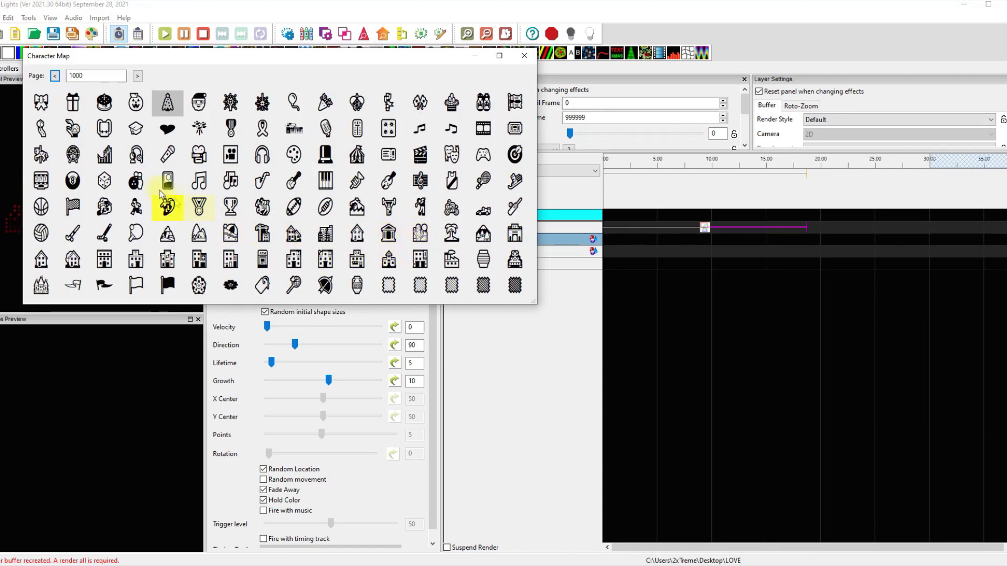
left_click(200, 108)
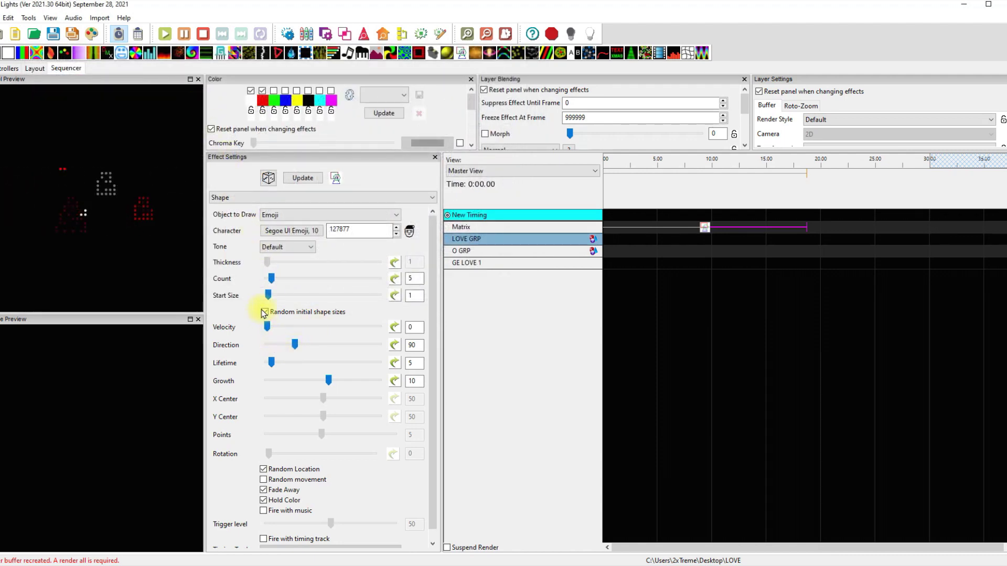
- Set the font colour of the emoji character to Olive, keeping Segoe UI Emoji Regular at size 10
left_click(291, 231)
left_click(87, 259)
left_click(80, 295)
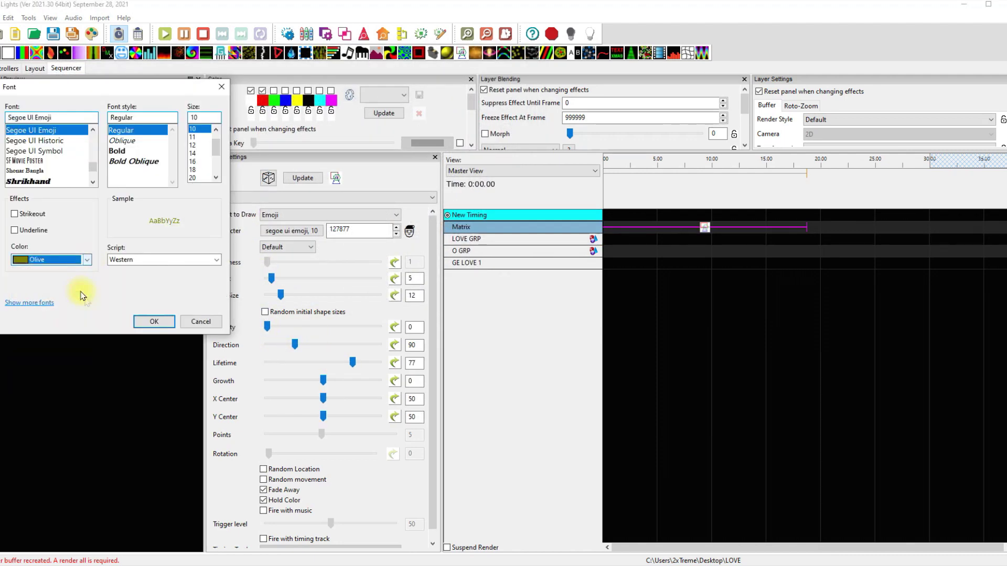
left_click(149, 321)
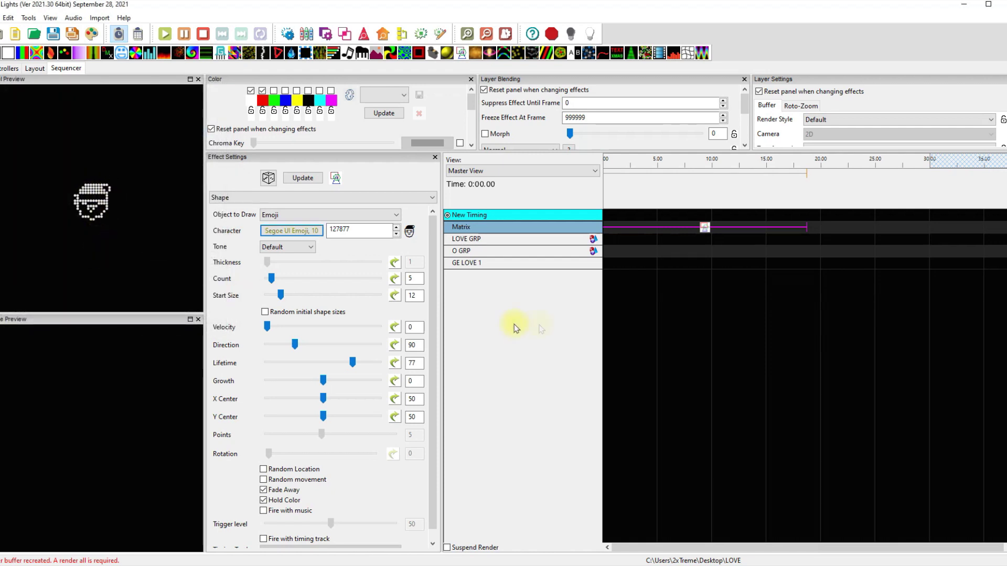
- Select the Matrix Shape effect and enable only the green palette colour, disabling white and red
left_click(706, 229)
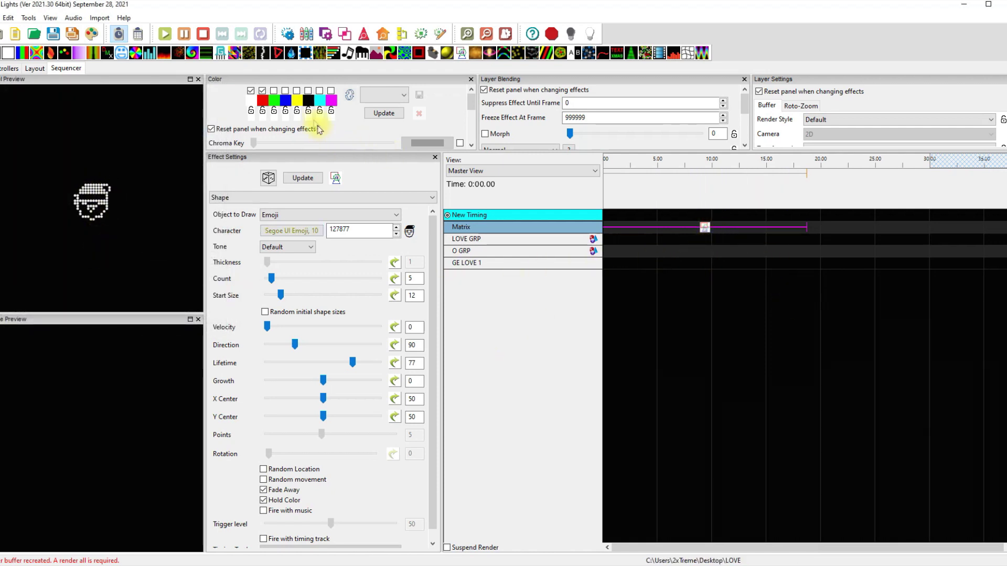
left_click(273, 91)
left_click(262, 91)
left_click(251, 91)
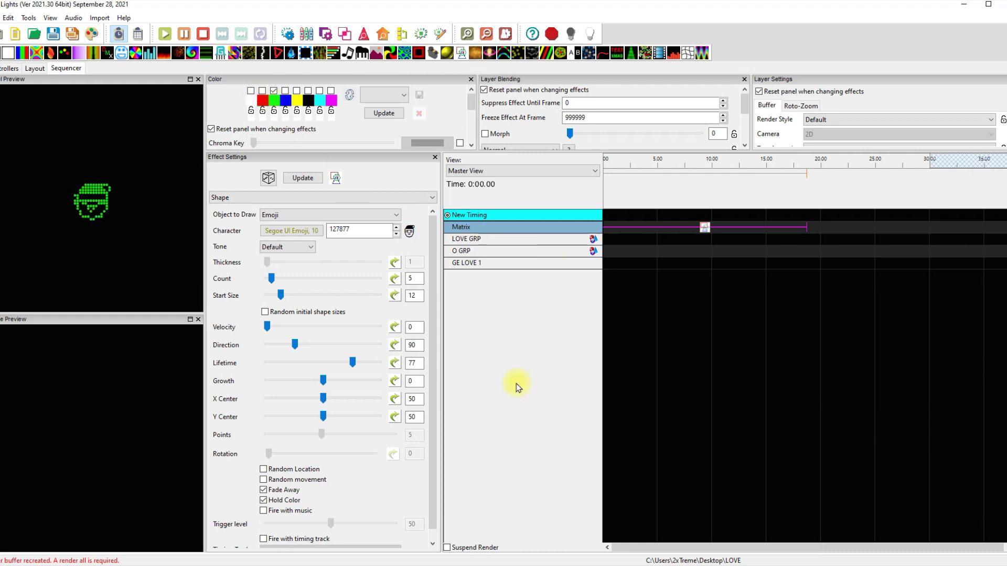
- Try the Light skin tone on the Santa emoji and set the tone to Medium Dark
left_click(312, 248)
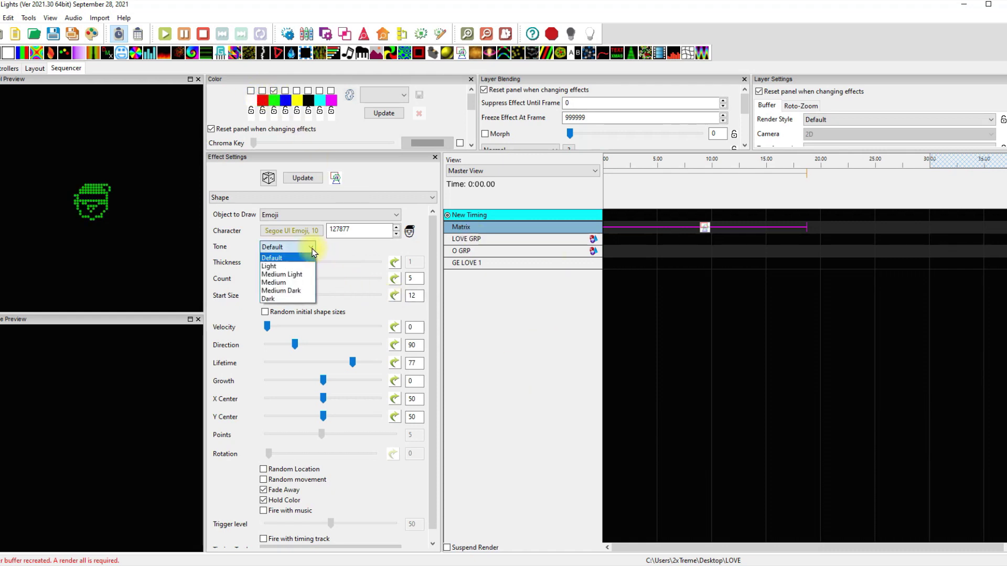
left_click(283, 265)
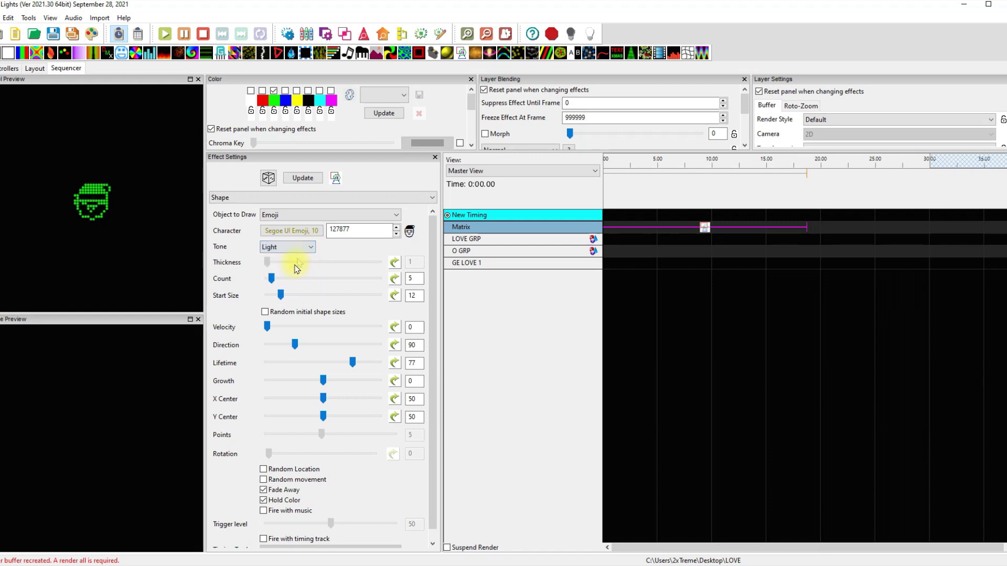
left_click(304, 262)
left_click(307, 247)
left_click(296, 292)
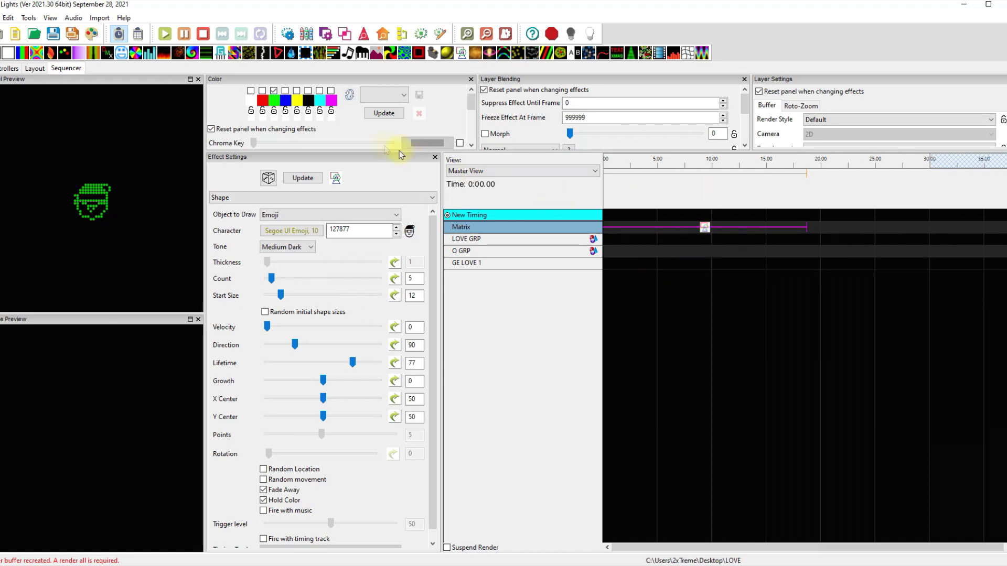
- Change the effect's green palette swatch to a muted olive from the basic colours
left_click(273, 104)
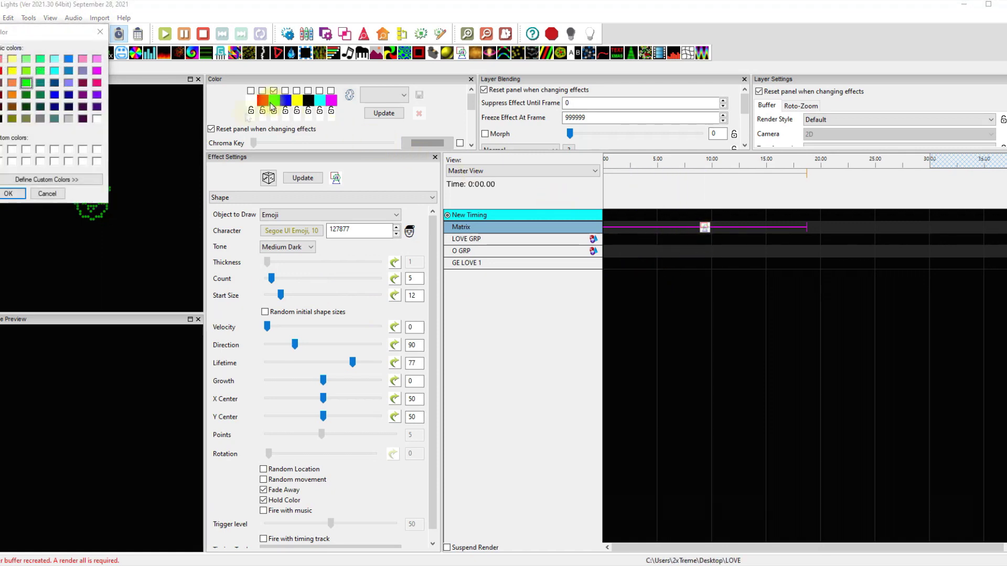
left_click(26, 118)
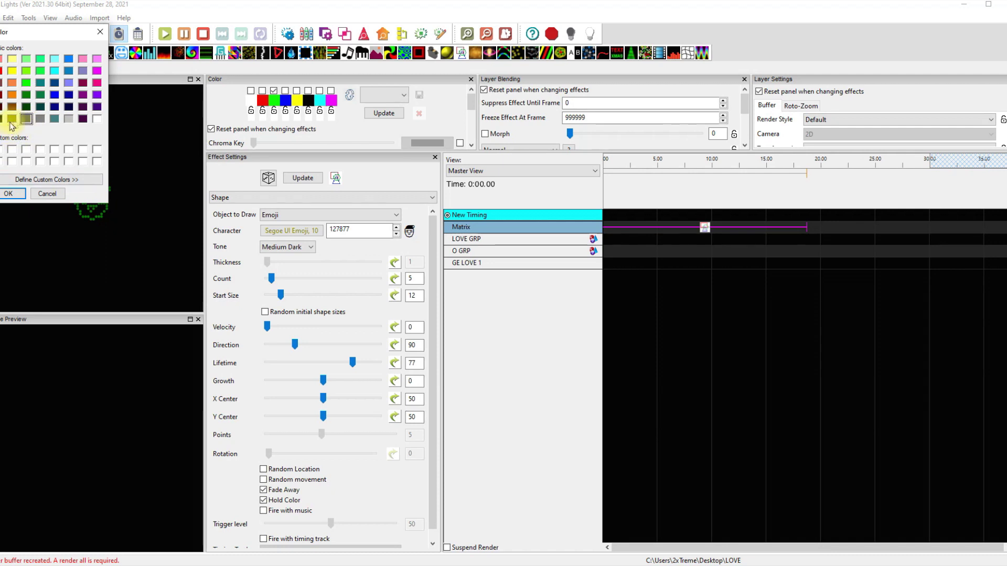
left_click(8, 193)
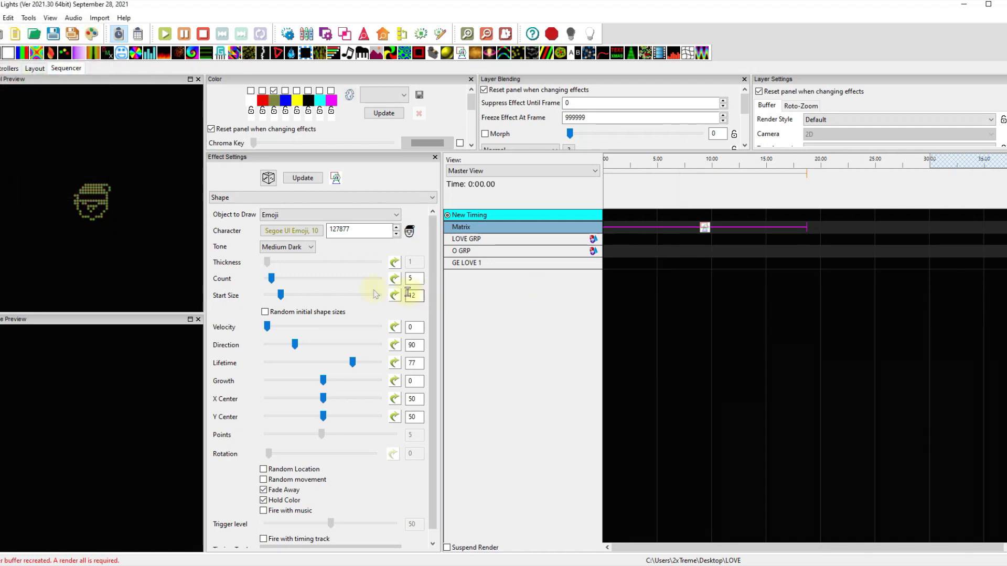
- Try the Light skin tone on the olive emoji and return the tone to Medium Dark
left_click(302, 247)
left_click(307, 266)
left_click(302, 247)
left_click(284, 293)
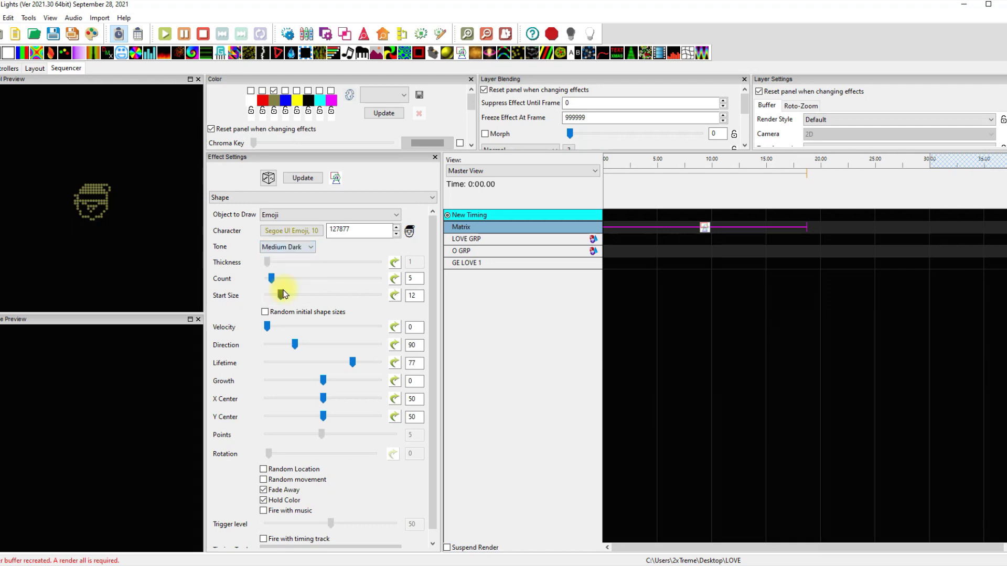
- Step the emoji character code up to 127879 and back down to 127876 to compare how neighbouring characters render
left_click(396, 228)
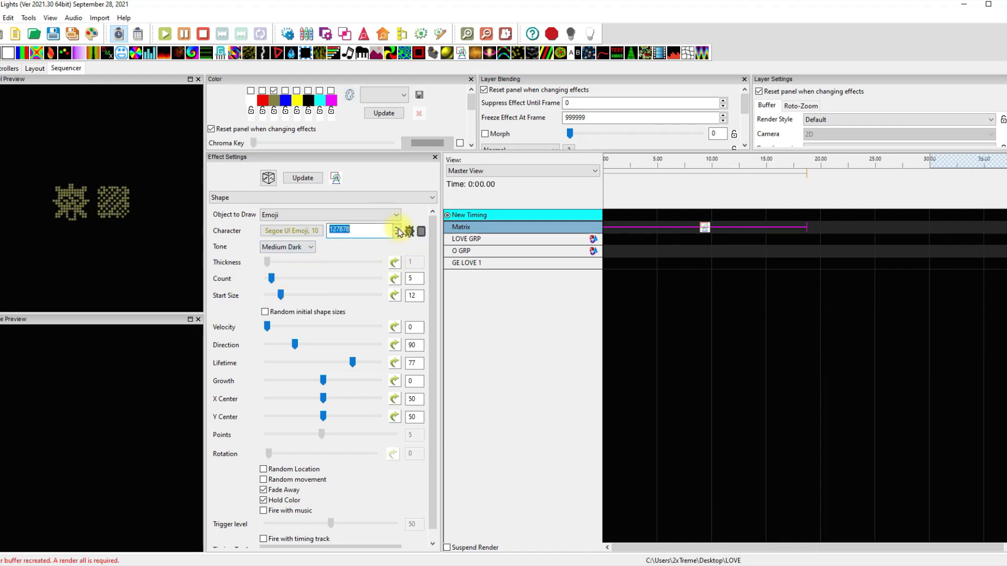
left_click(397, 228)
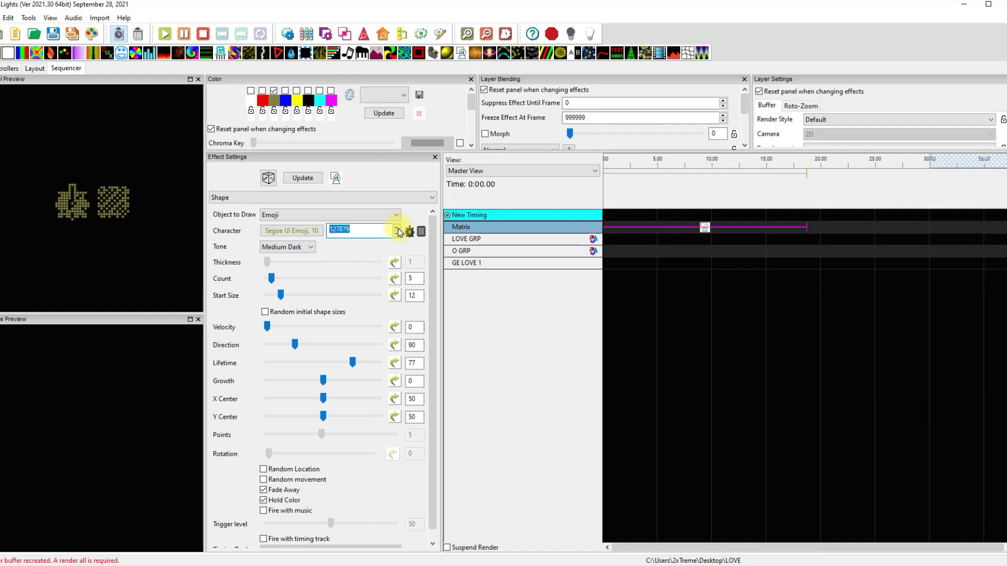
left_click(397, 235)
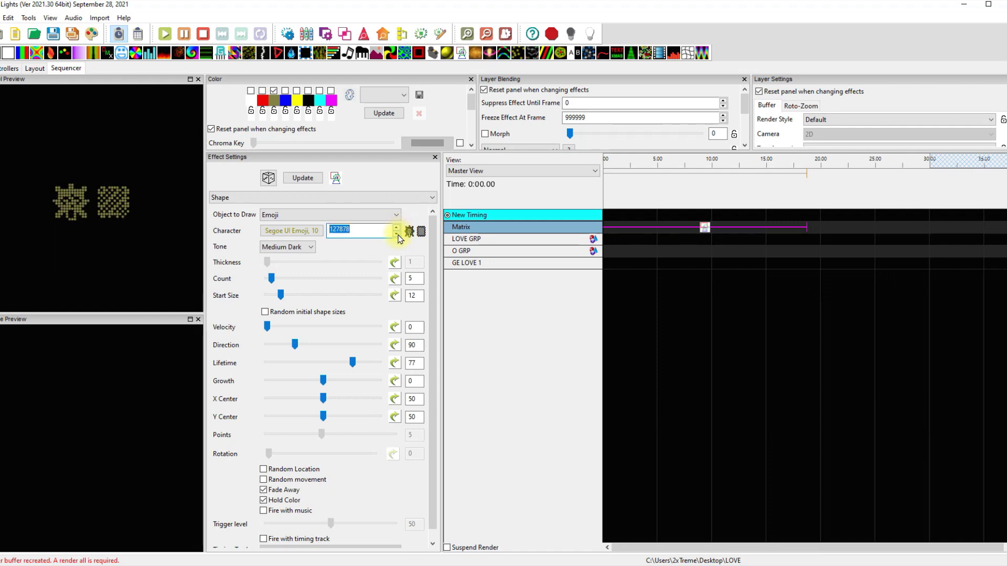
left_click(397, 235)
left_click(397, 234)
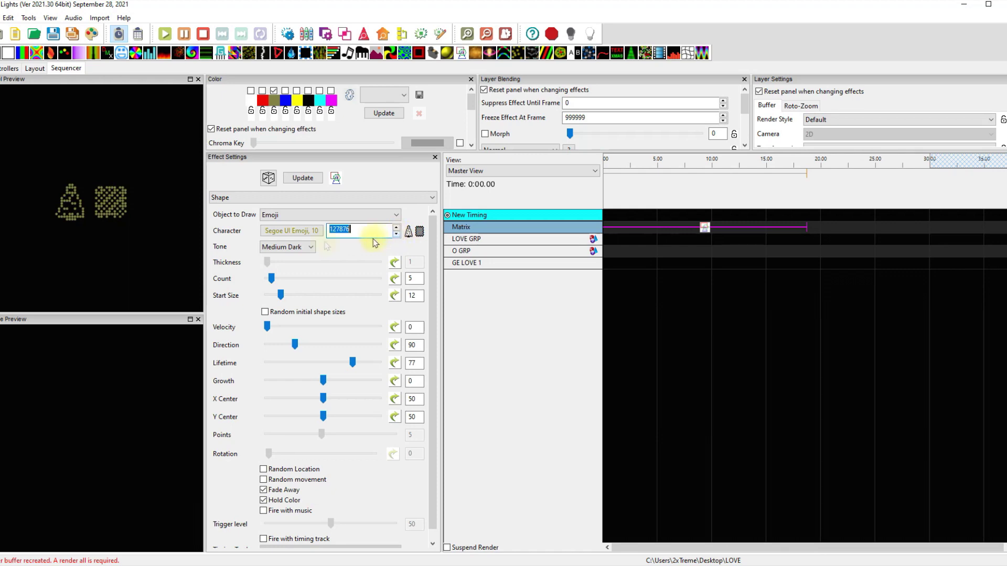
- Try the jack-o'-lantern from the character map, set the character code to 127874, and reselect the Matrix effect
left_click(419, 232)
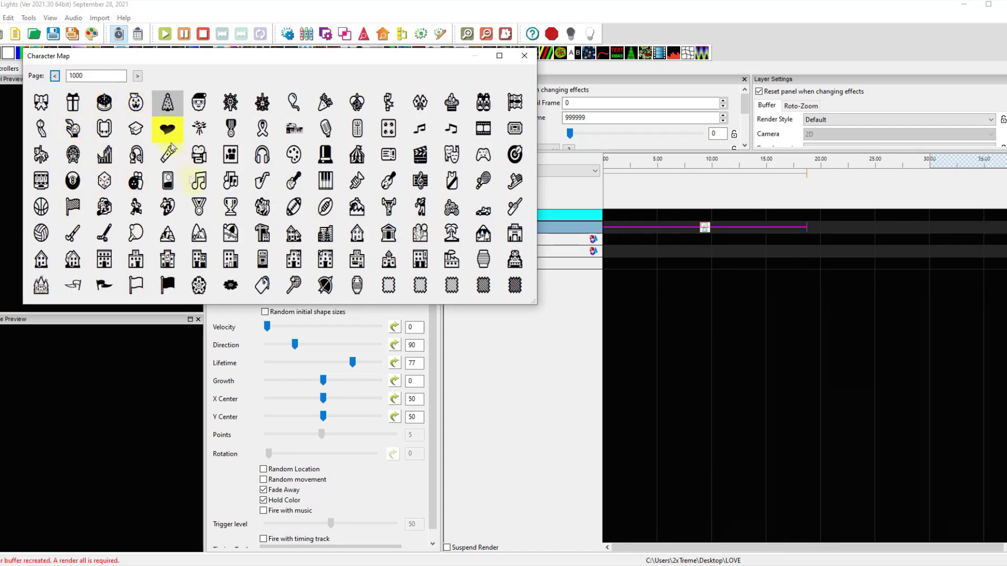
left_click(135, 103)
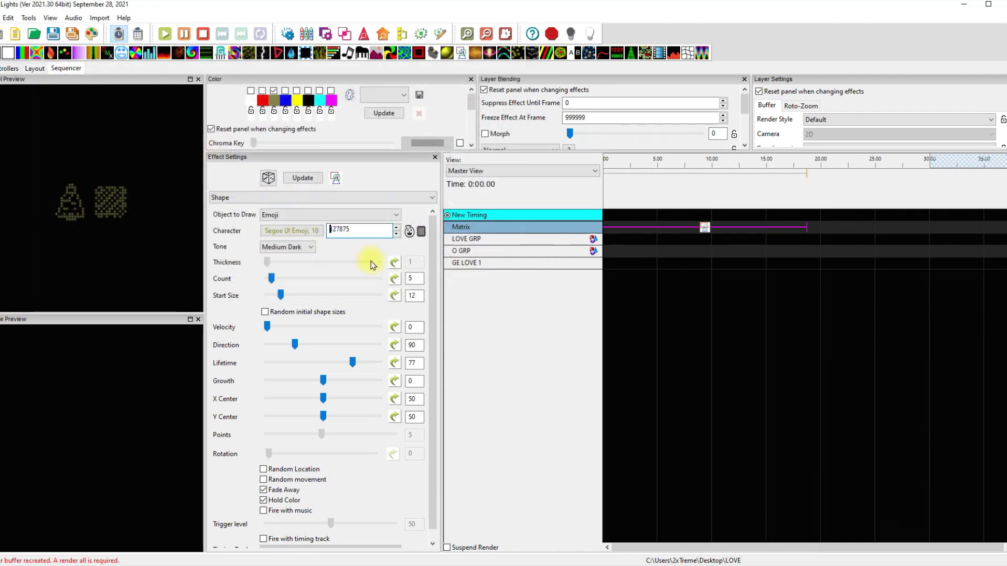
left_click(396, 230)
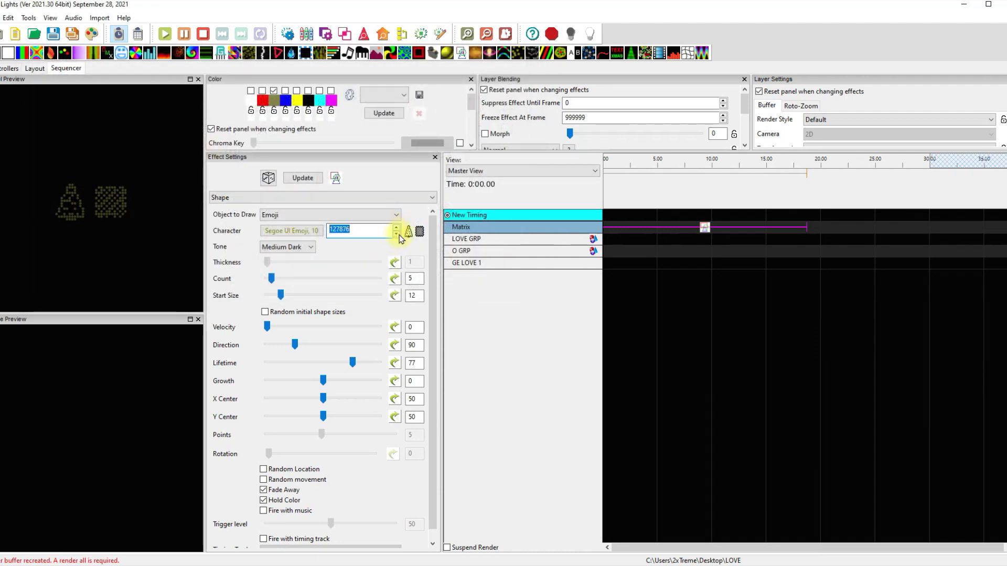
left_click(397, 234)
left_click(397, 234)
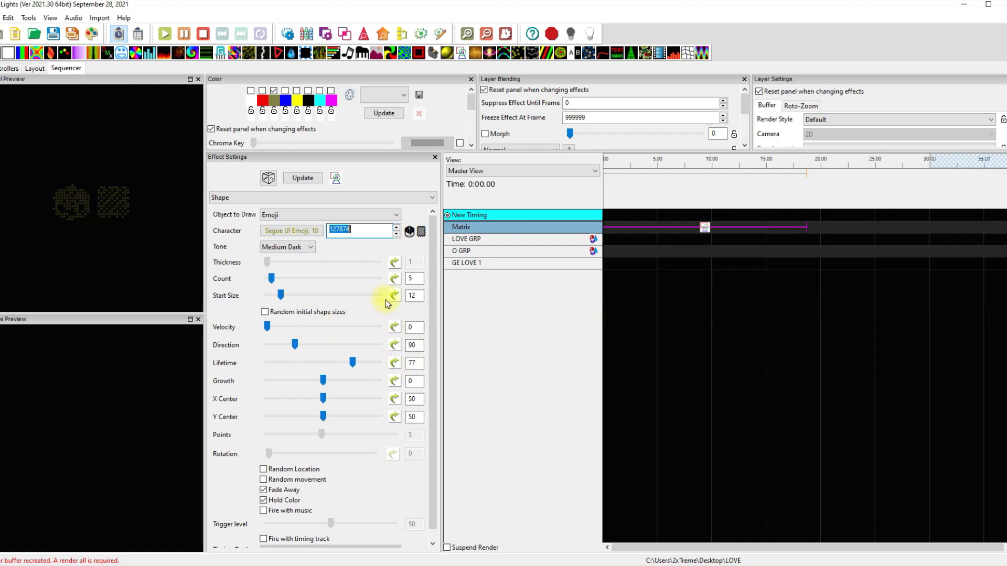
left_click(704, 228)
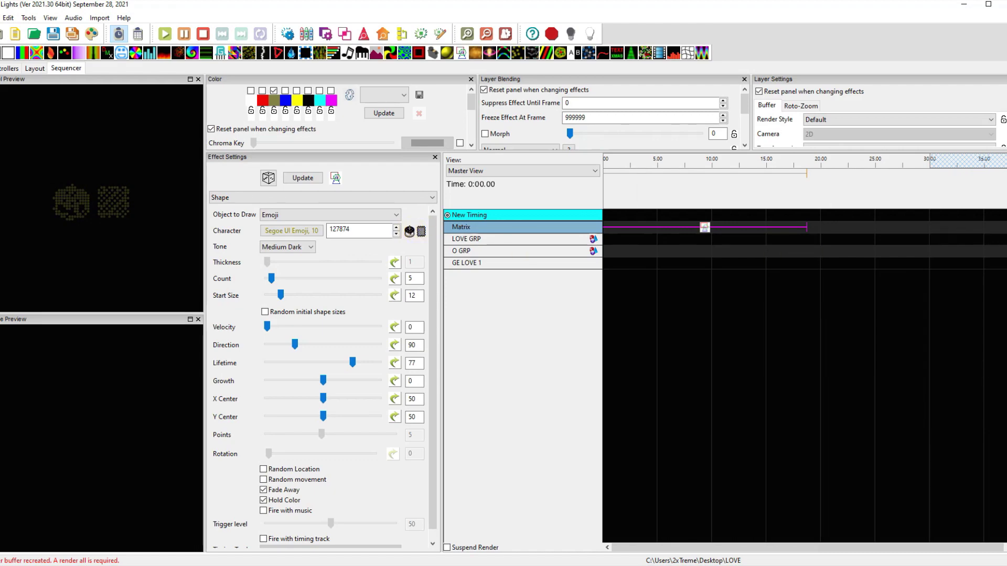
- Consult the release notes in Word, minimise them, and open xScanner from xLights
key("alt+Tab")
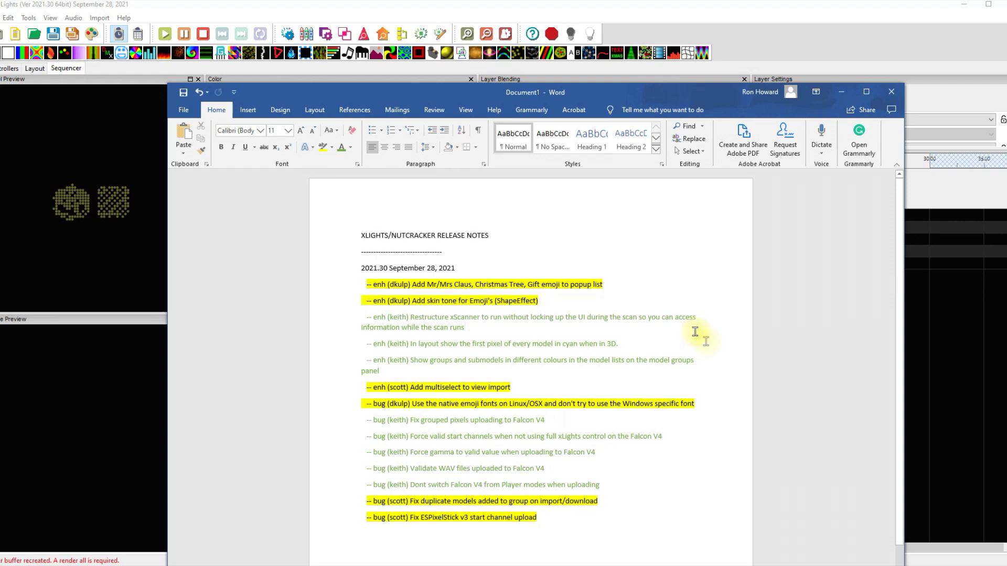
left_click(841, 92)
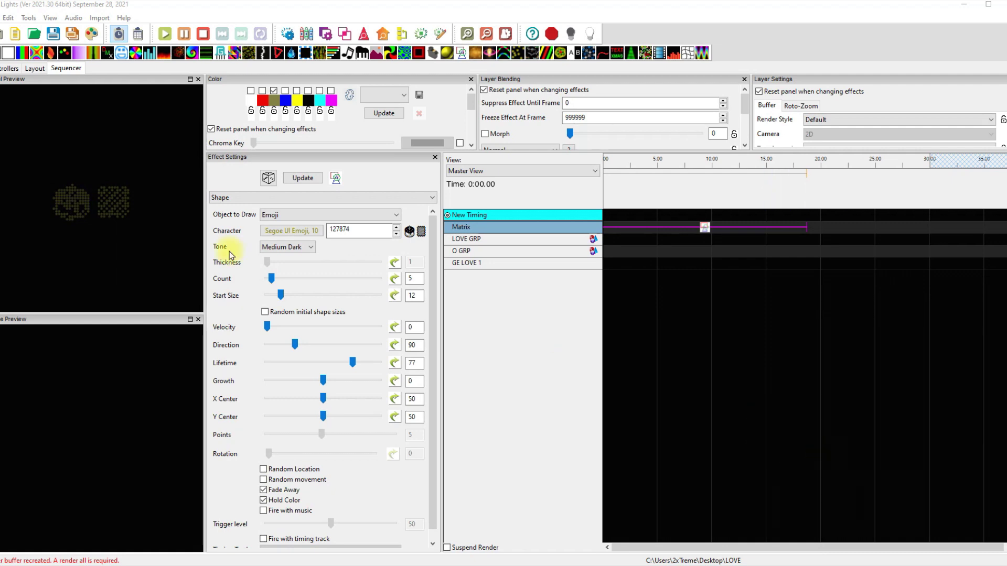
left_click(29, 19)
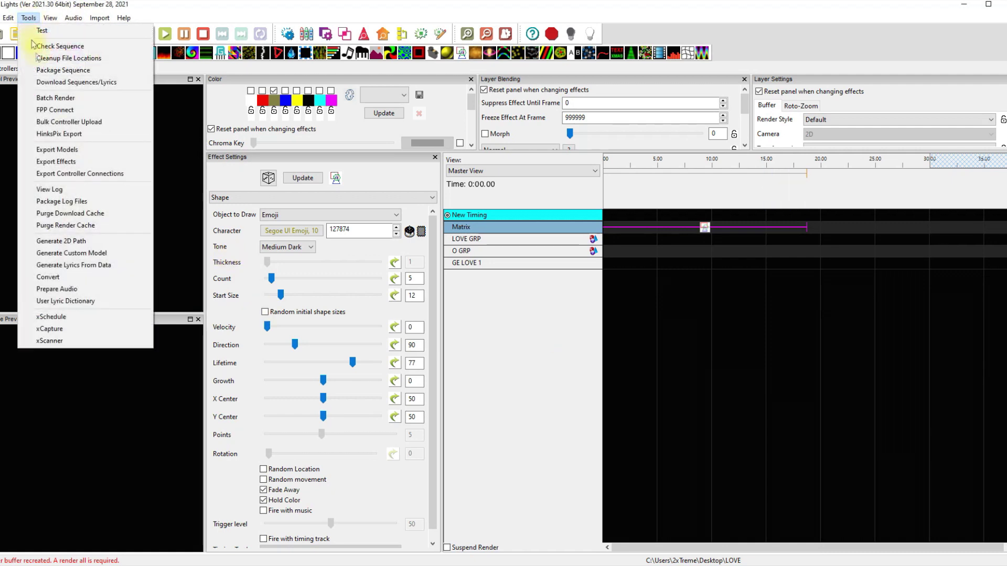
left_click(76, 344)
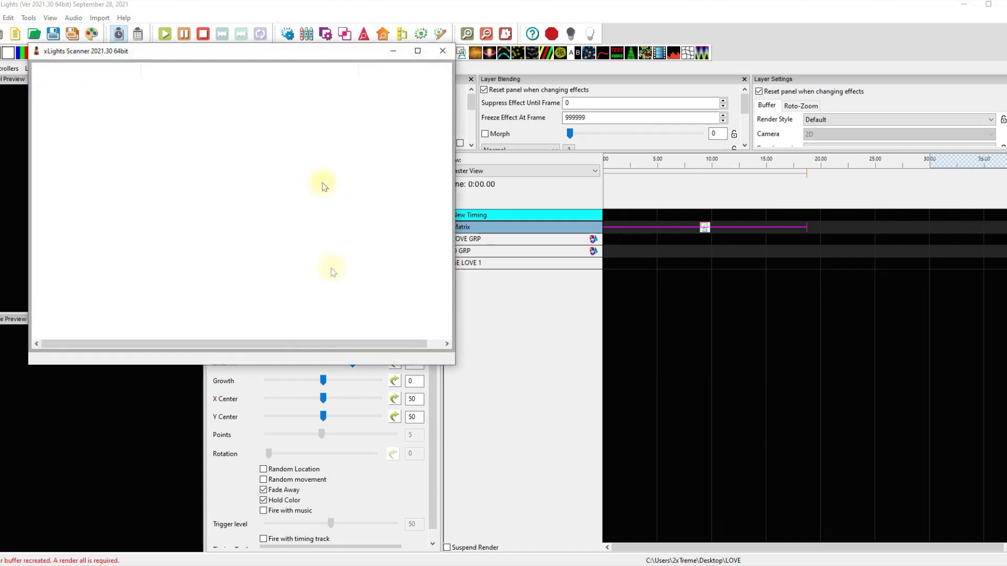
- Enlarge the xScanner window, examine the listed devices while the network scan runs, and close the scanner
left_click_drag(213, 54, 398, 85)
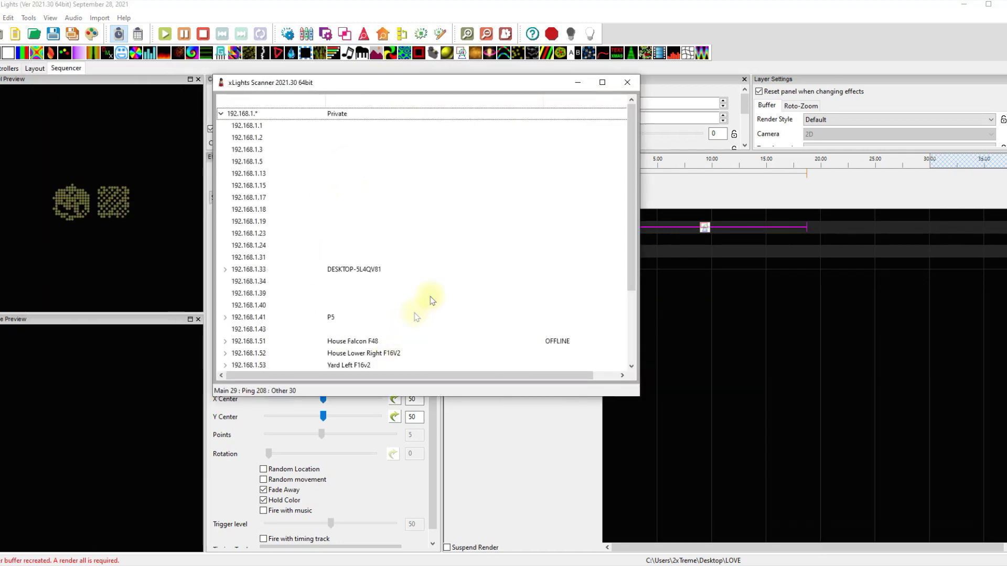
scroll(430, 297, "down", 3)
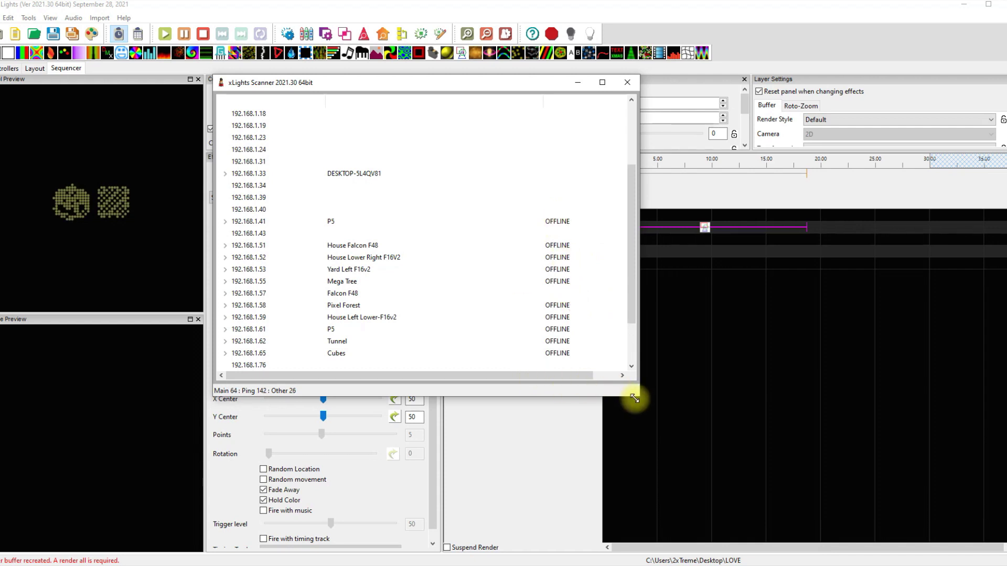
left_click_drag(638, 396, 695, 472)
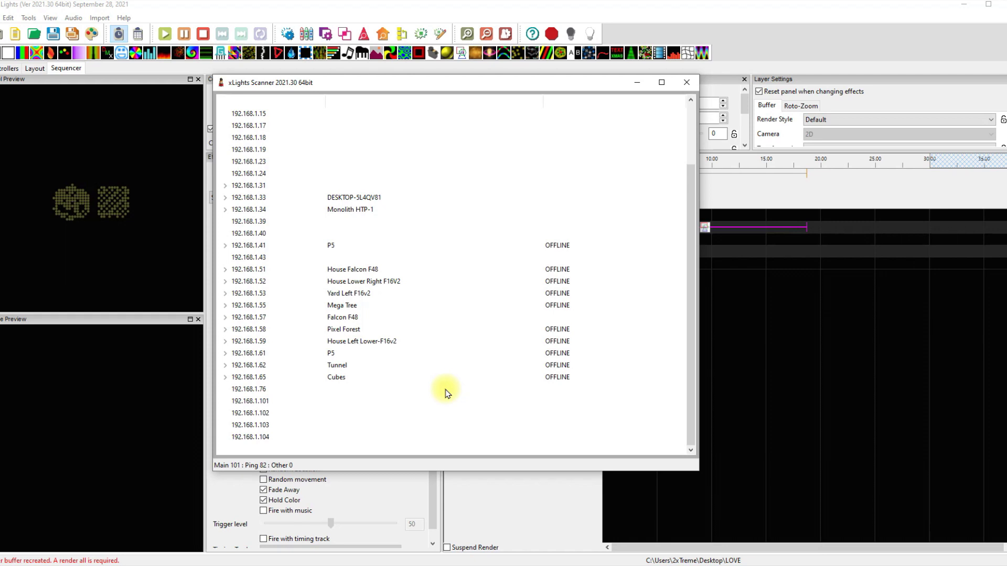
scroll(446, 393, "up", 2)
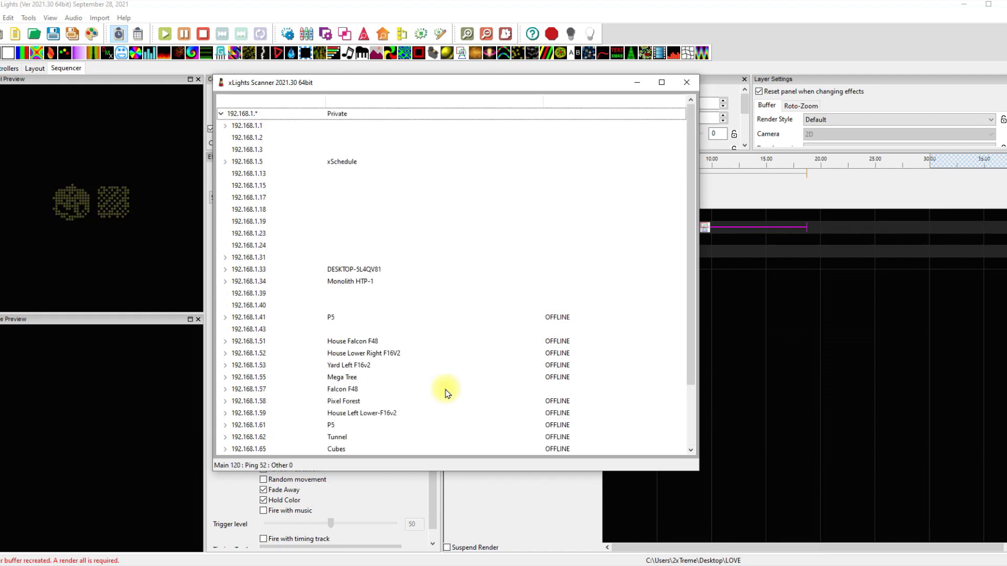
scroll(470, 326, "down", 2)
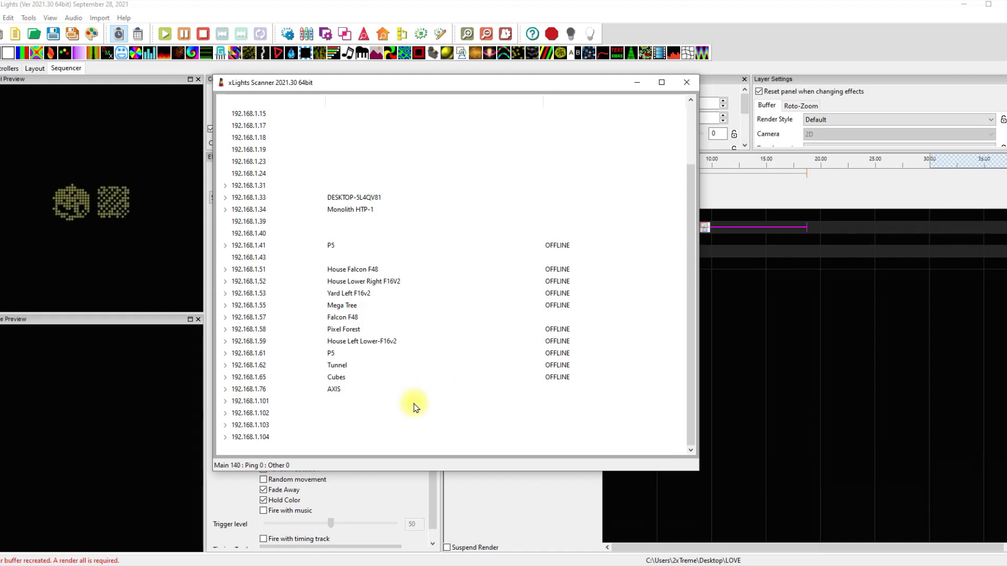
left_click_drag(450, 86, 562, 202)
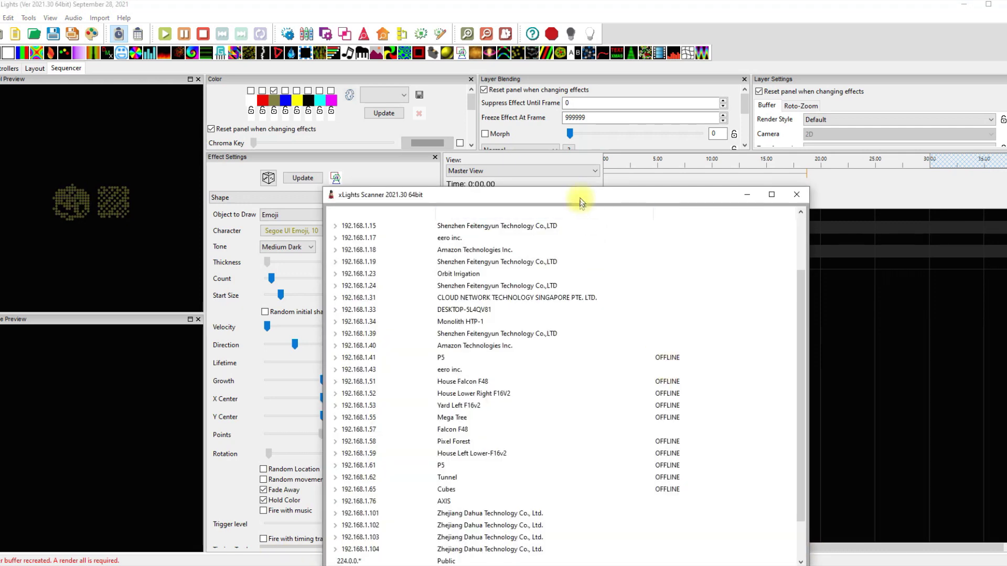
left_click(794, 195)
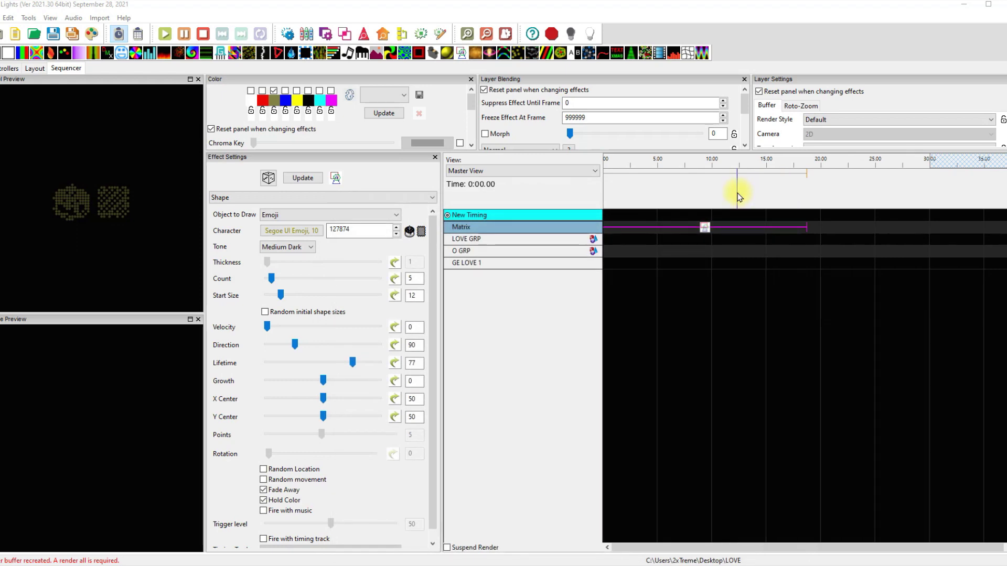
- Consult the remaining release notes in Word and switch back to xLights
key("alt+Tab")
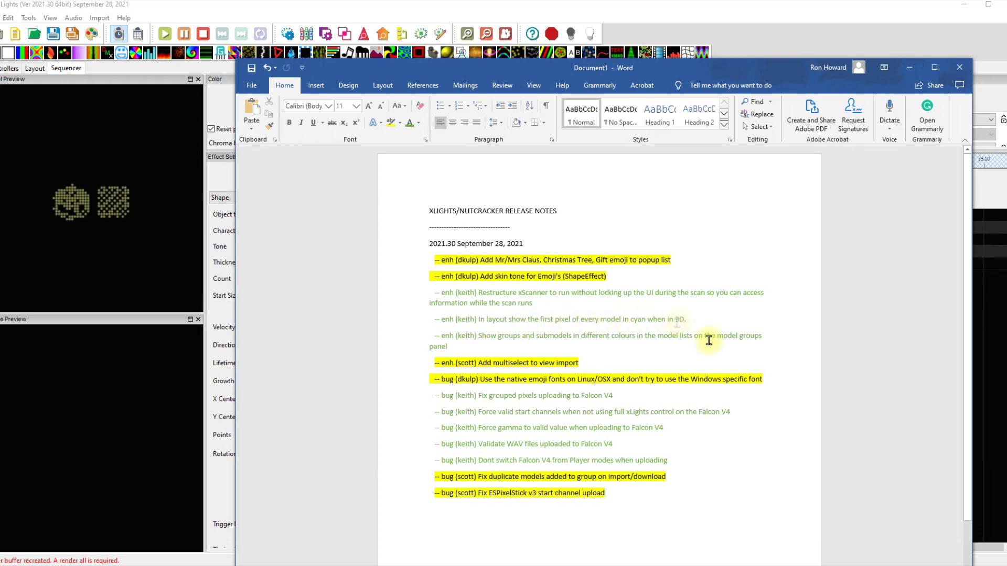
left_click_drag(513, 70, 521, 71)
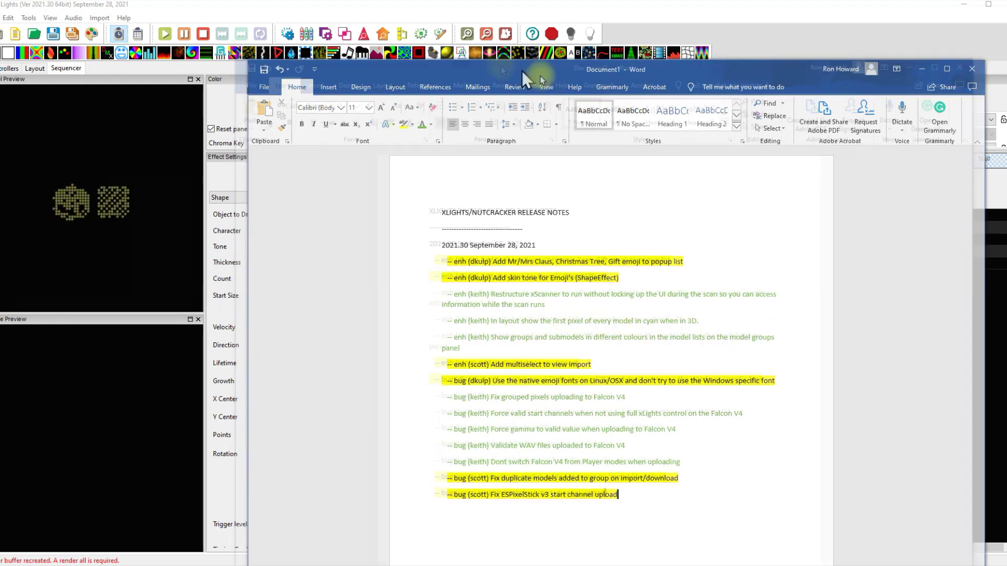
key("alt+Tab")
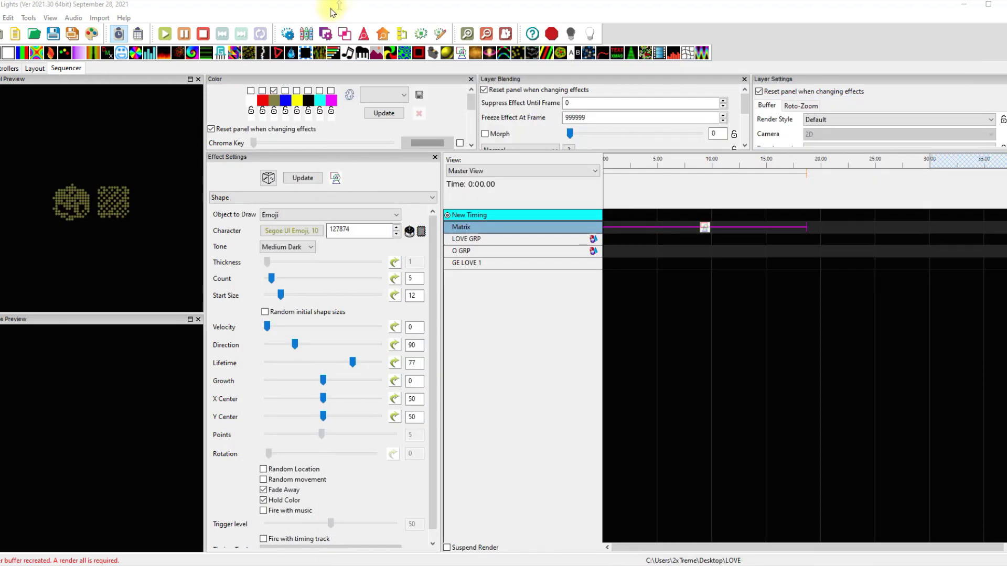
- Open the layout, add a Star model above the Matrix, and switch to the 3D view
left_click(35, 68)
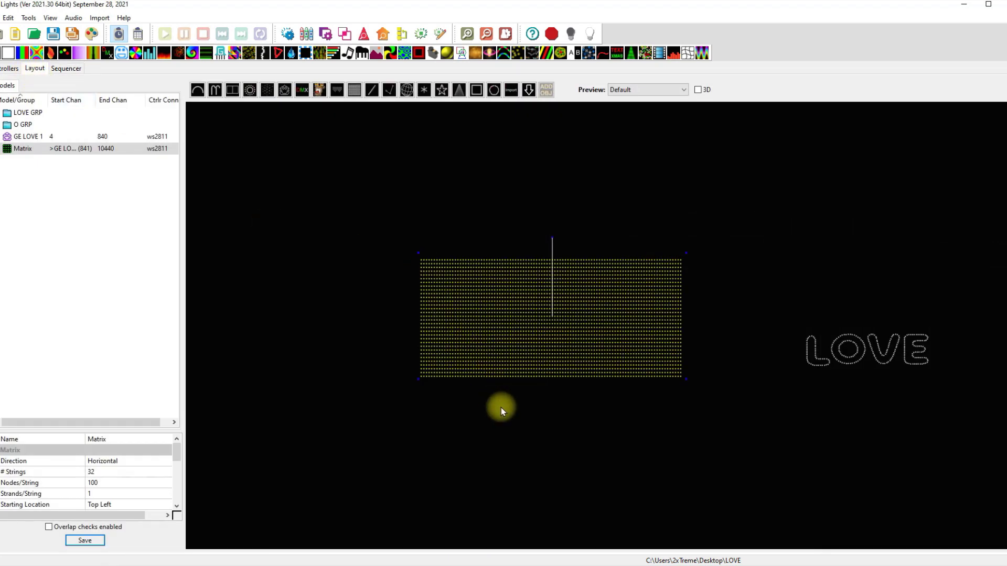
left_click(870, 418)
scroll(870, 418, "up", 2)
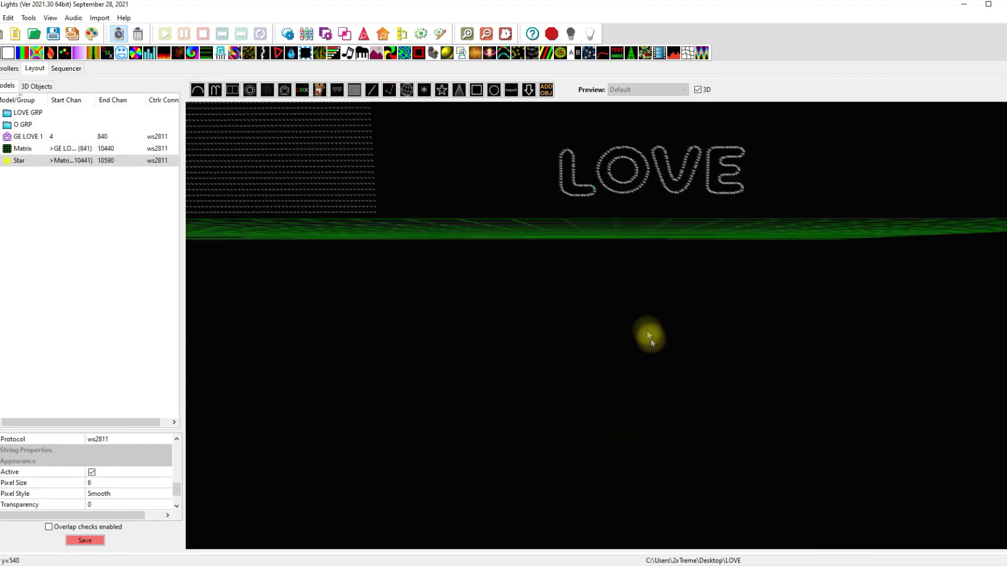
- Select the GE LOVE 1 model in the 3D layout and examine the colour of its first pixel
left_click_drag(647, 337, 641, 427)
left_click(643, 279)
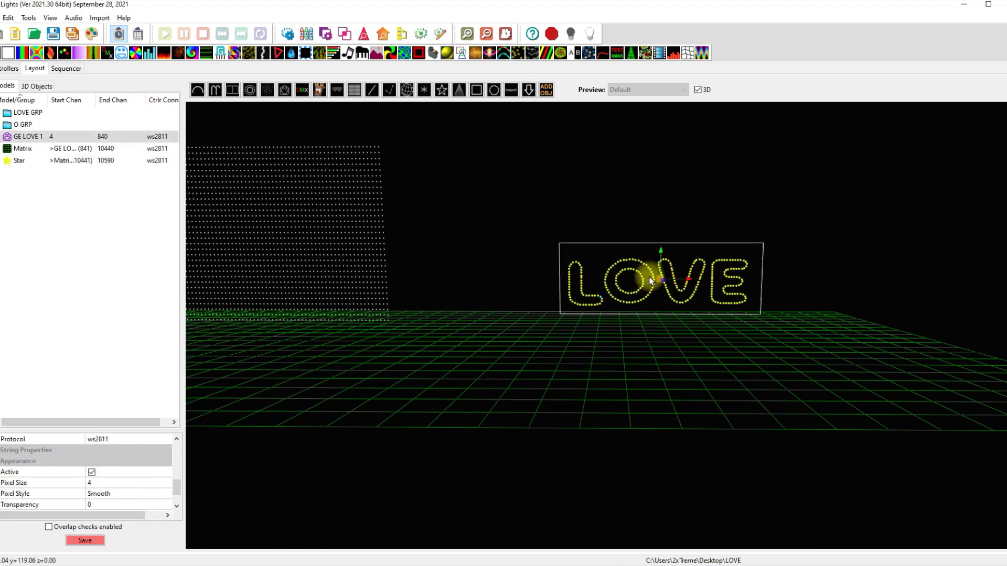
scroll(644, 379, "up", 2)
left_click_drag(567, 248, 535, 333)
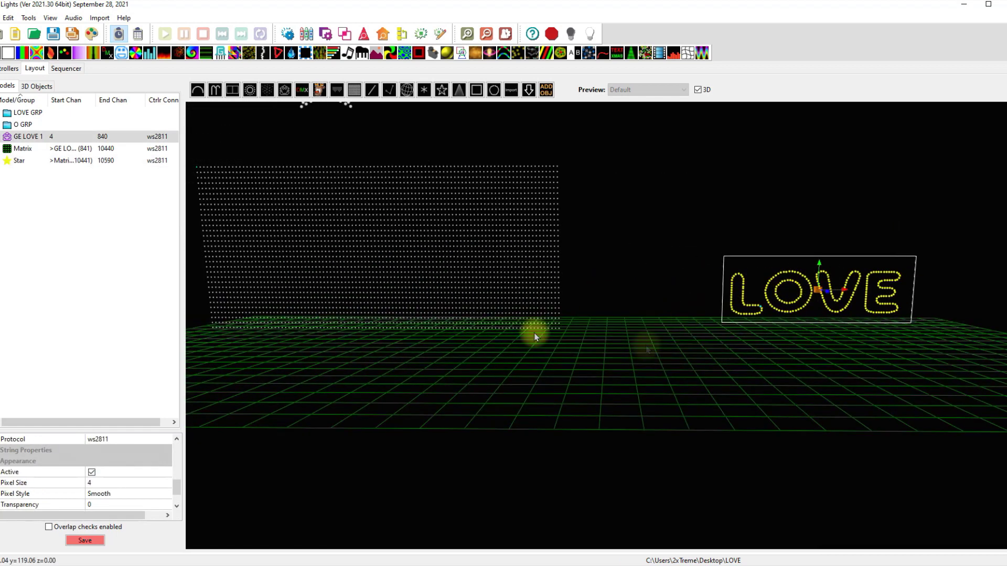
- Select the Matrix in the 3D layout and examine its first pixel up close
left_click(404, 283)
left_click_drag(411, 396, 512, 382)
scroll(570, 419, "up", 2)
scroll(334, 210, "up", 2)
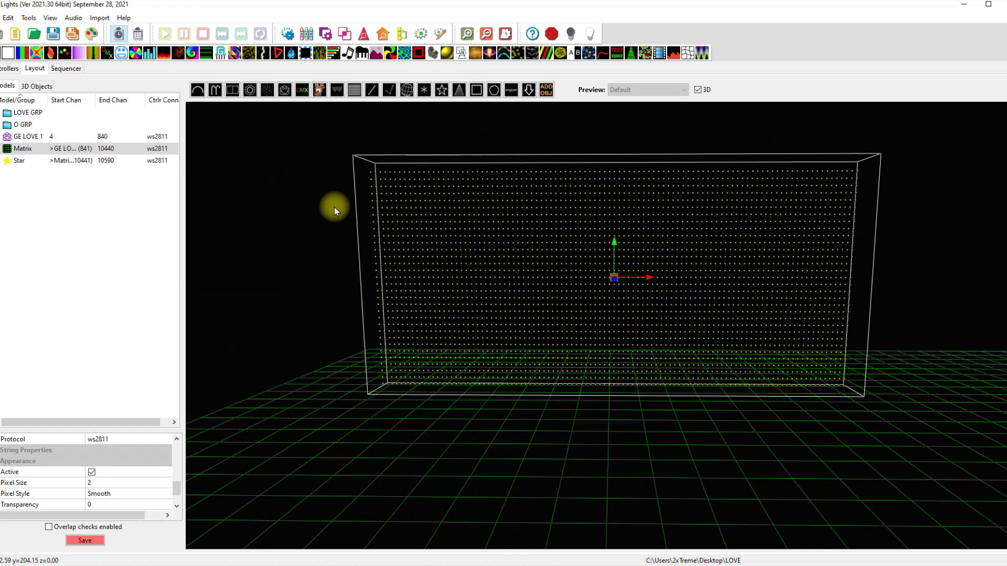
scroll(373, 187, "up", 2)
scroll(697, 423, "up", 2)
scroll(558, 253, "up", 2)
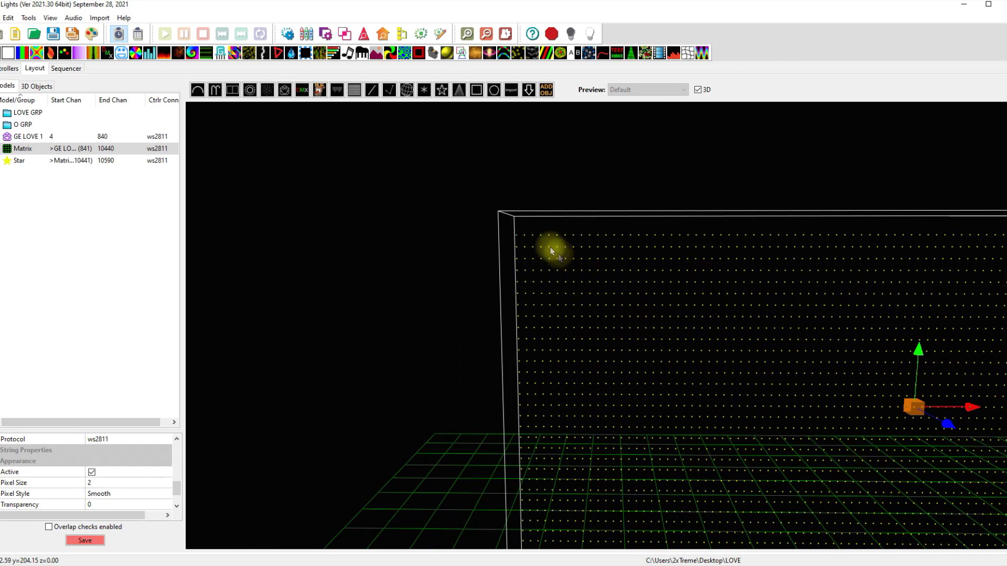
scroll(600, 327, "down", 2)
scroll(623, 344, "down", 3)
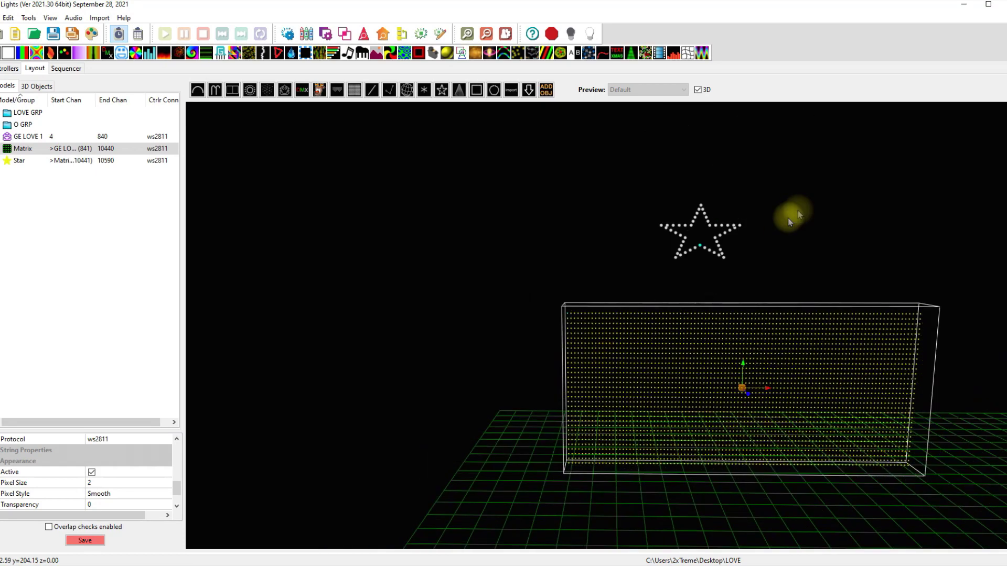
- Select the Star model in the 3D layout and examine the colour of its first pixel
left_click(643, 242)
left_click(695, 240)
left_click_drag(738, 237, 664, 301)
scroll(665, 305, "up", 1)
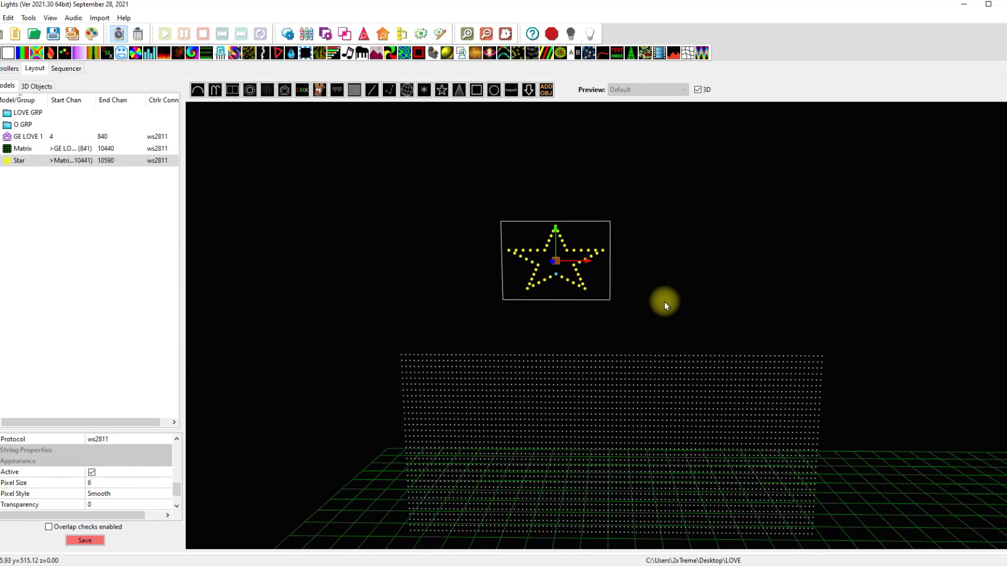
scroll(665, 306, "up", 2)
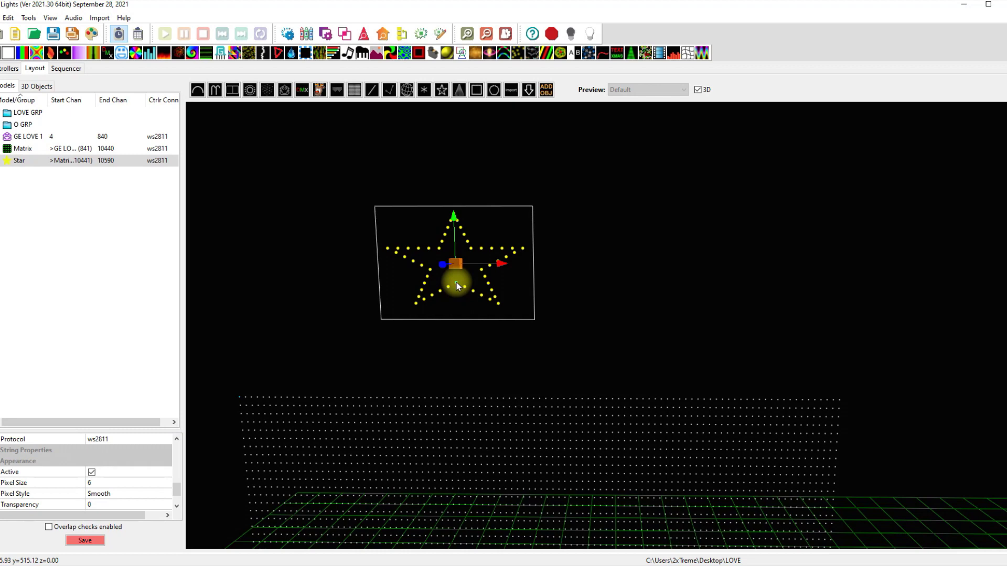
scroll(479, 313, "down", 3)
left_click_drag(478, 313, 599, 299)
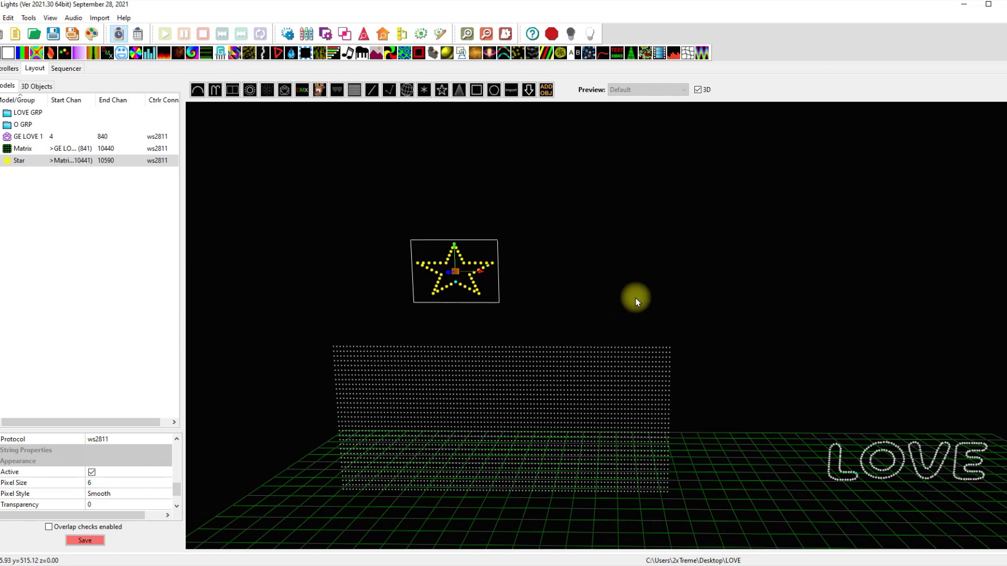
- Return the layout to 2D without the Star model and check the release notes in Word
left_click(697, 90)
scroll(674, 306, "down", 3)
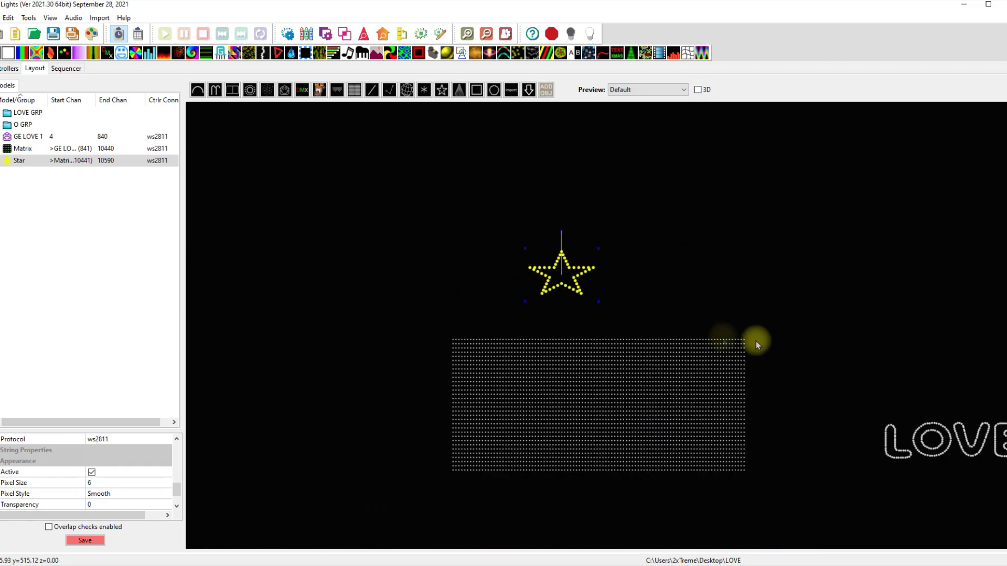
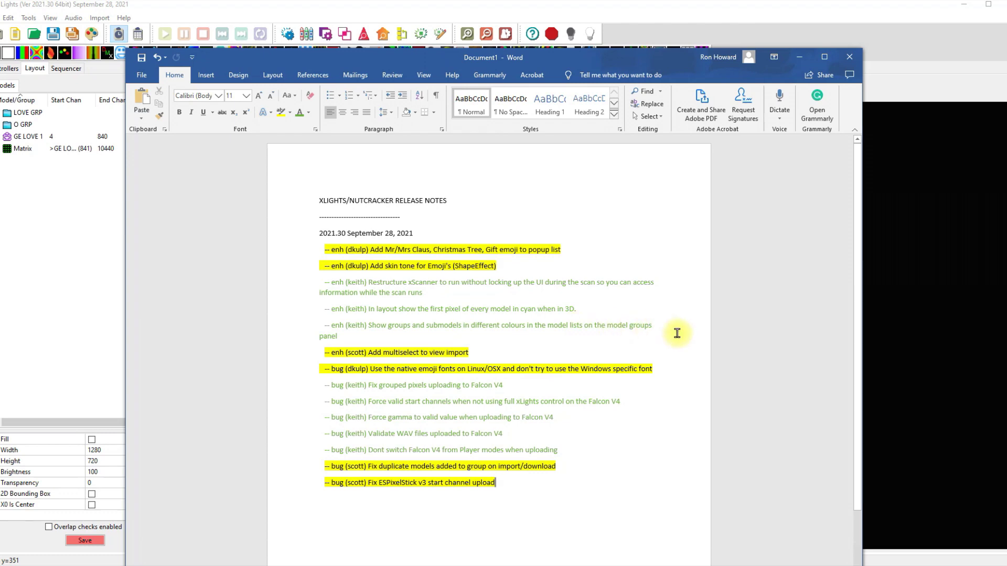
left_click(370, 50)
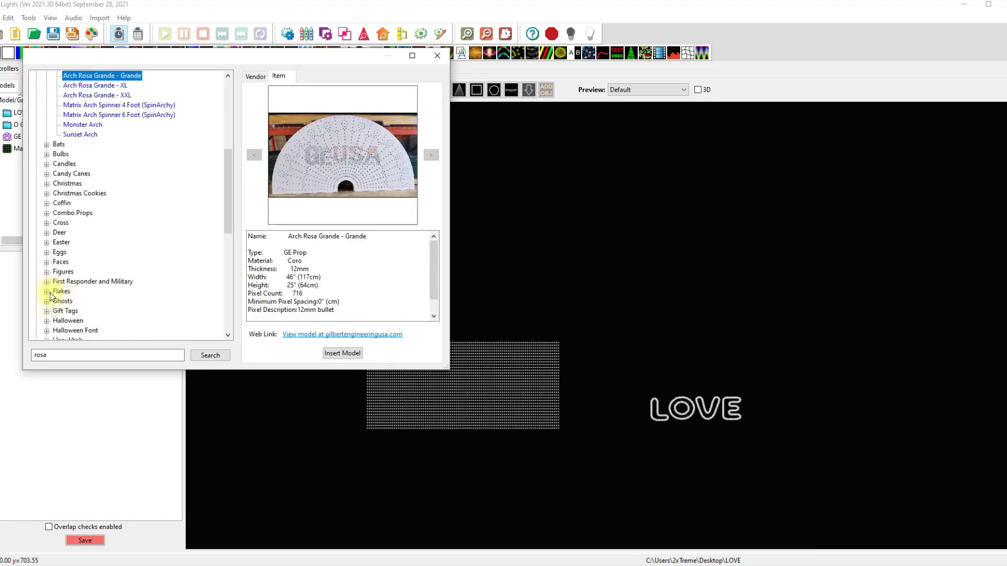
- Insert the Rosa Wreath model from the High Density vendor category into the layout above the Matrix
scroll(73, 299, "down", 4)
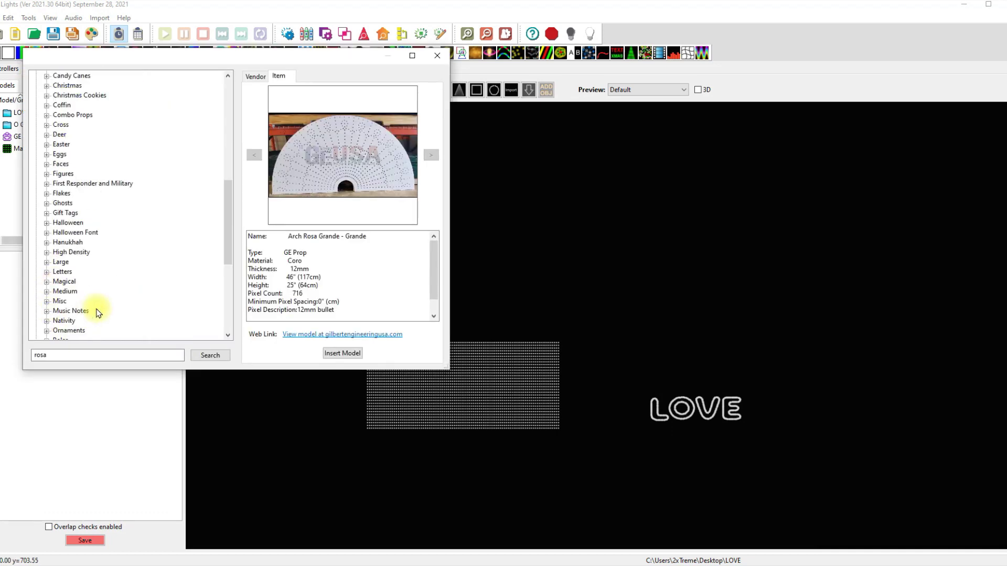
left_click(46, 253)
left_click(81, 259)
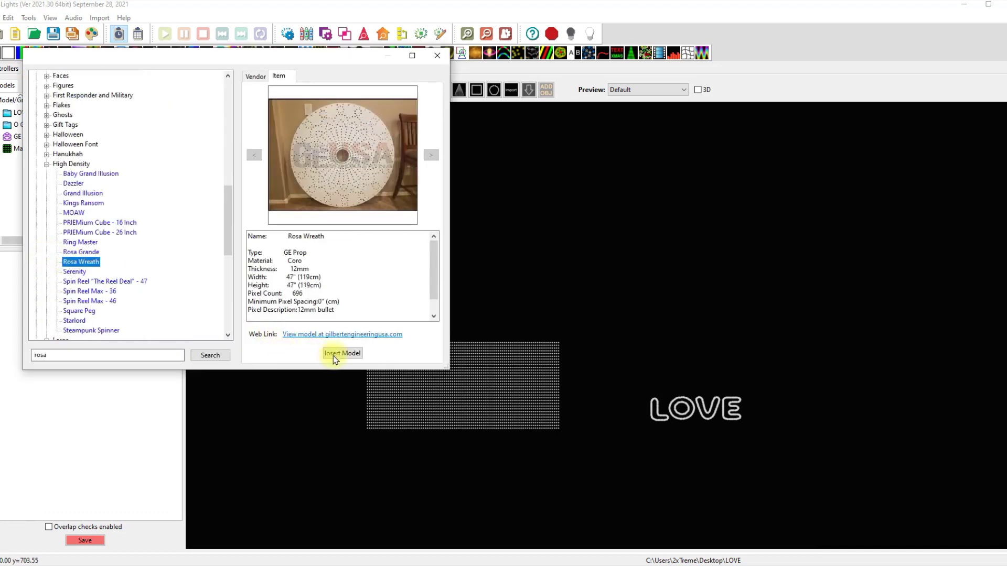
left_click(341, 353)
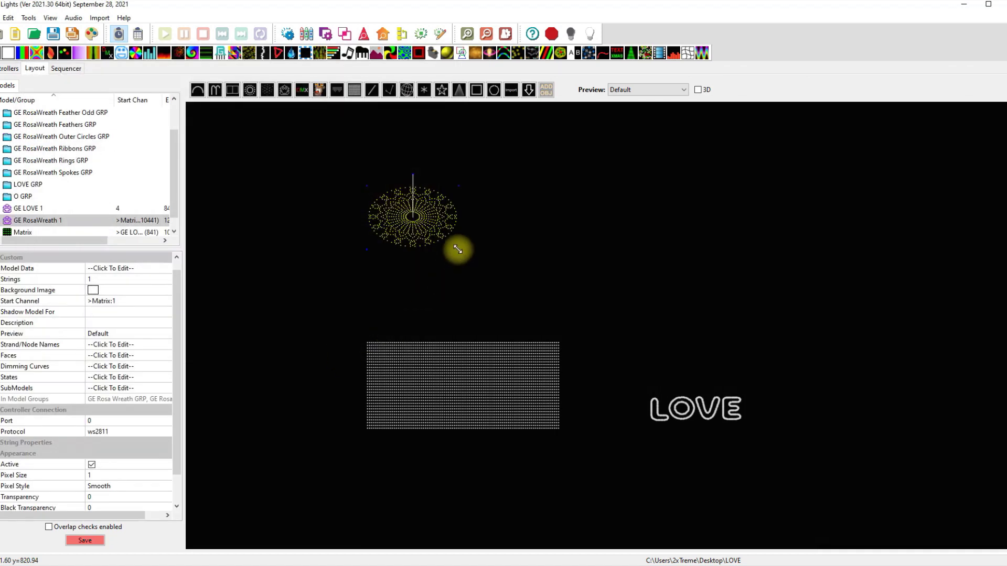
- Resize the Rosa Wreath to a round shape, save the layout, and clear the selection
left_click_drag(456, 257, 449, 261)
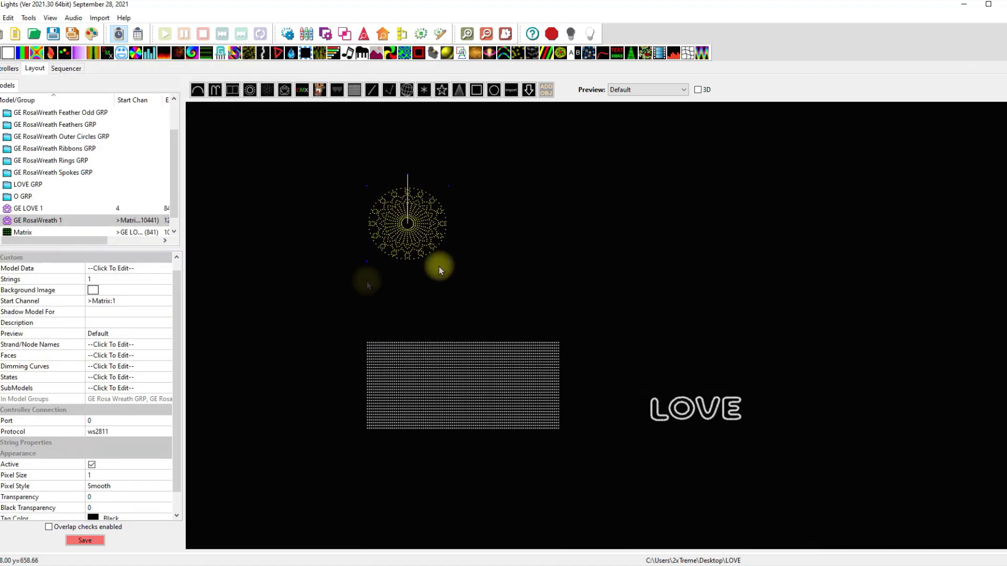
left_click(99, 539)
left_click(259, 285)
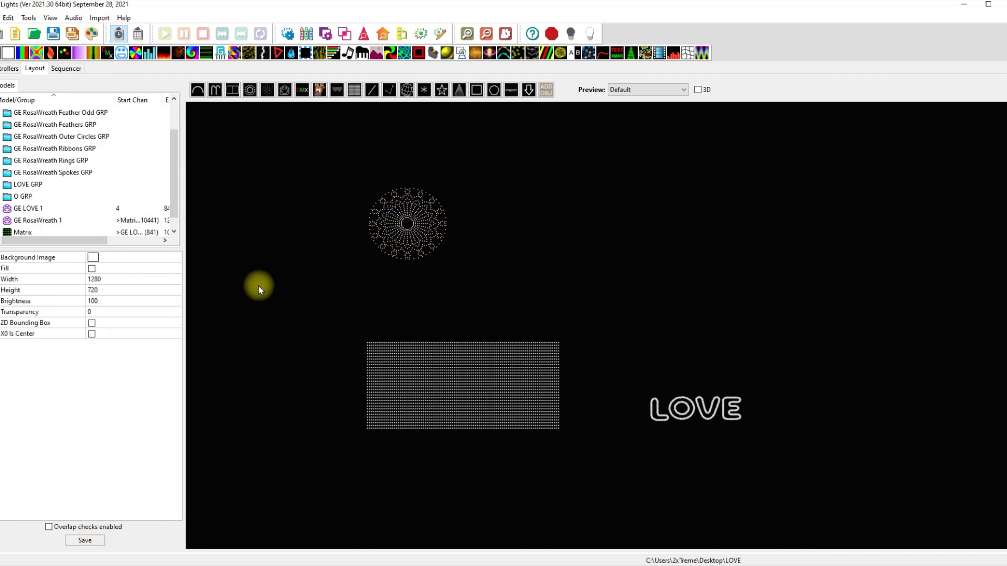
- Select GE RosaWreath Spokes GRP, widen the side pane, and examine how models, groups and submodels are coloured in the group lists
left_click(23, 173)
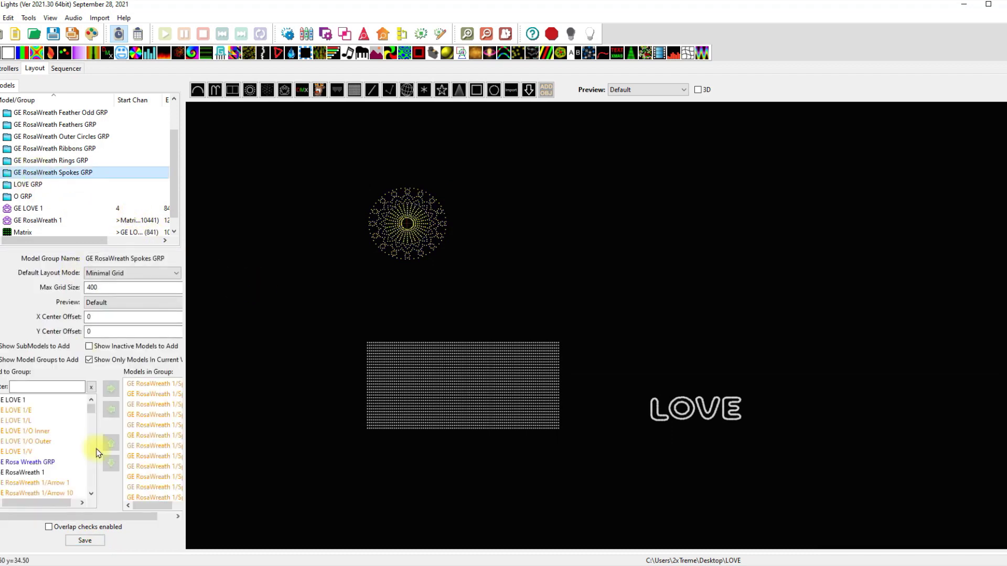
left_click_drag(89, 408, 106, 474)
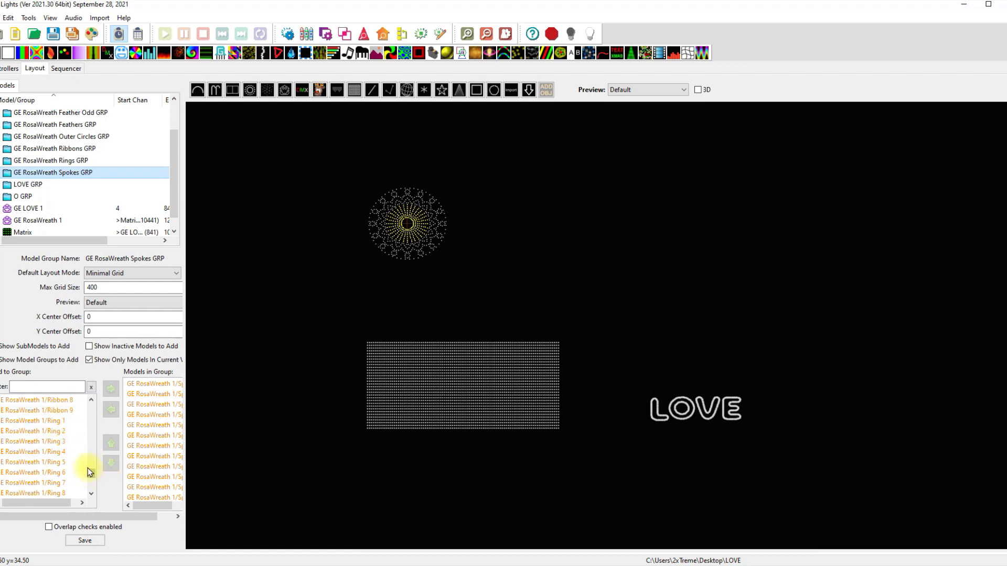
scroll(95, 476, "down", 2)
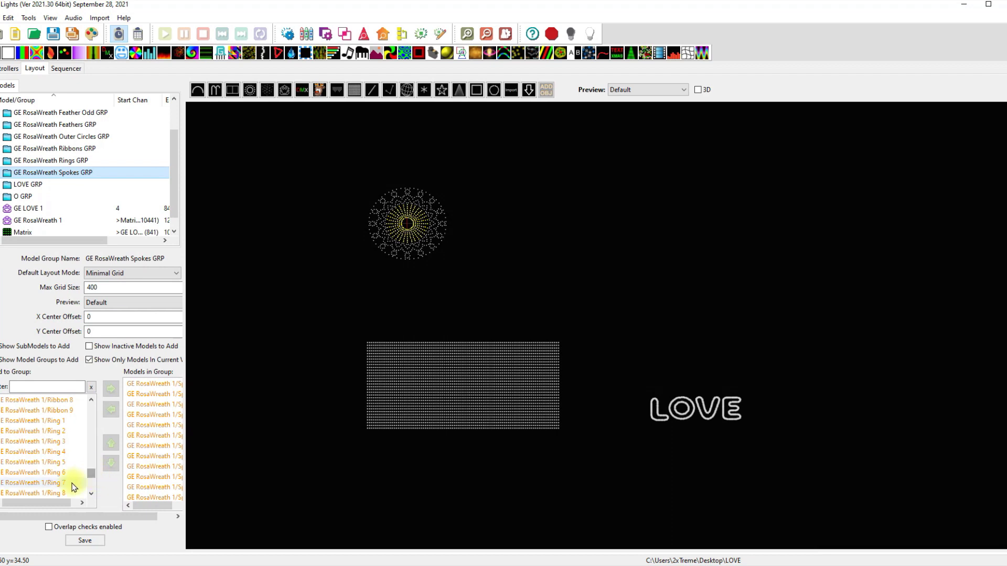
left_click_drag(91, 477, 102, 434)
left_click_drag(185, 426, 251, 437)
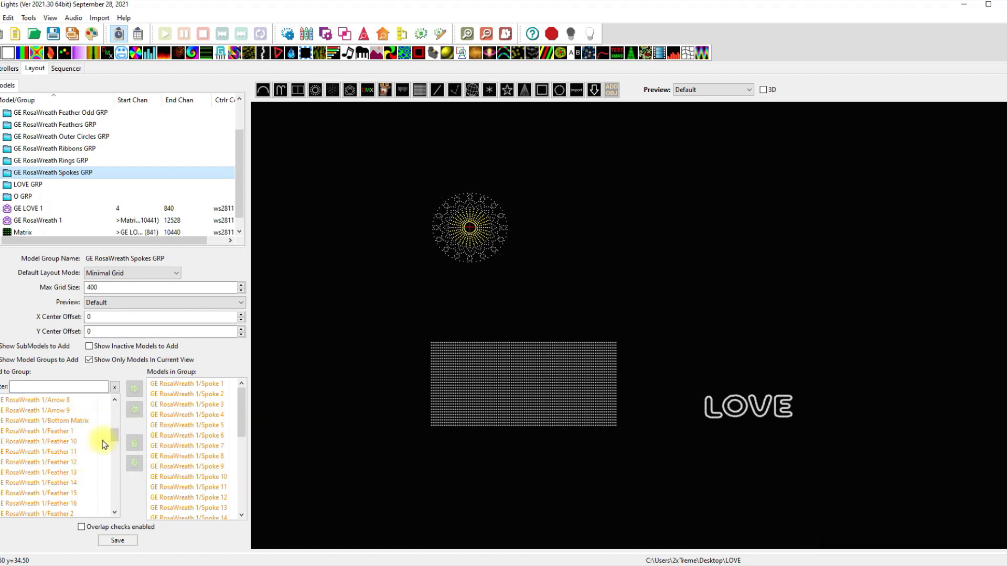
left_click_drag(116, 438, 115, 407)
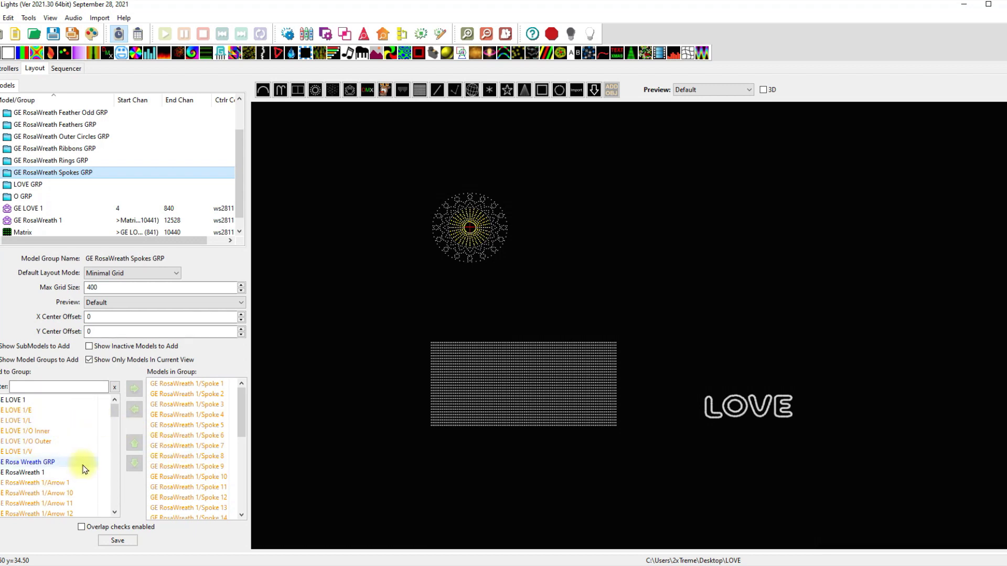
left_click(469, 231)
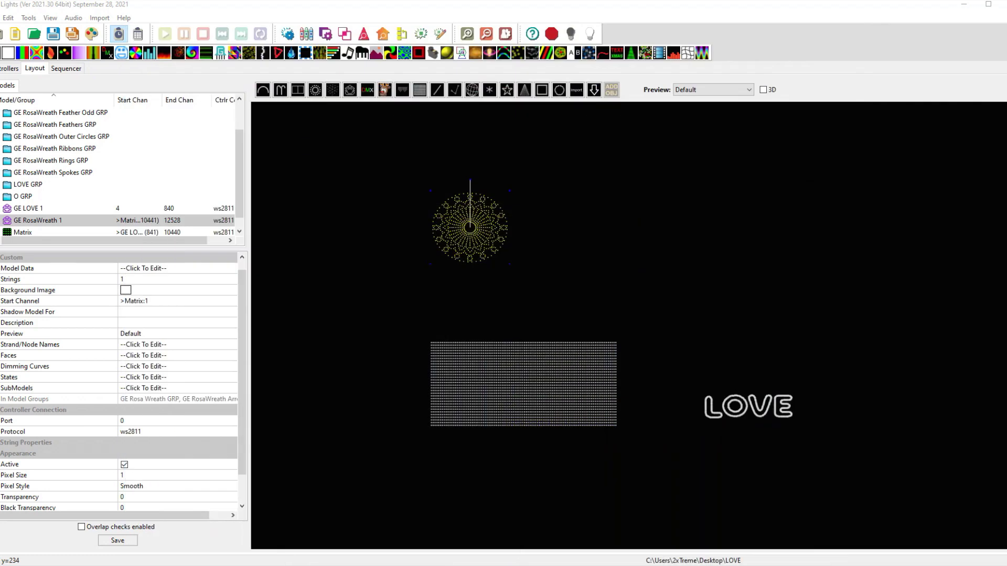
left_click(555, 237)
left_click(51, 17)
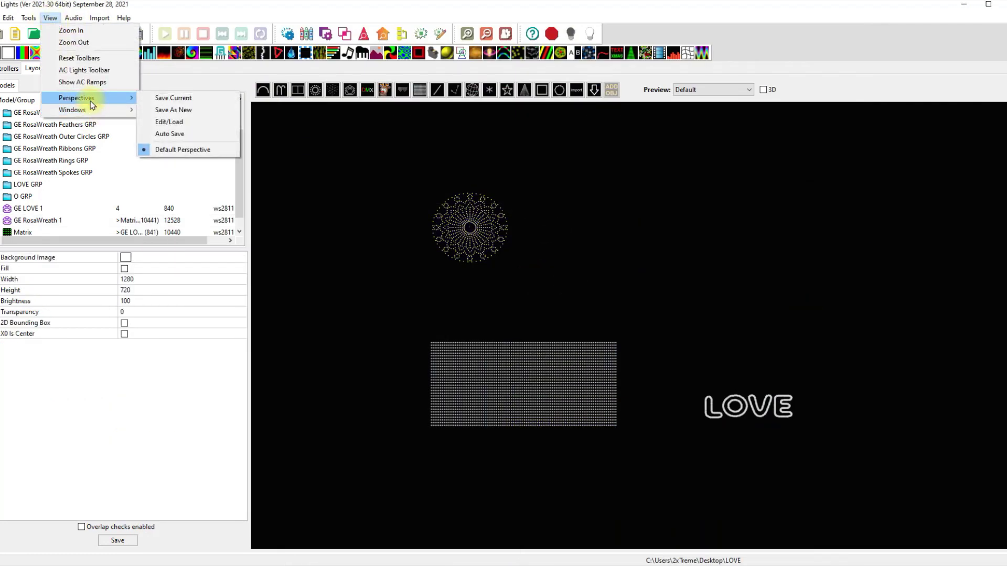
mouse_move(91, 111)
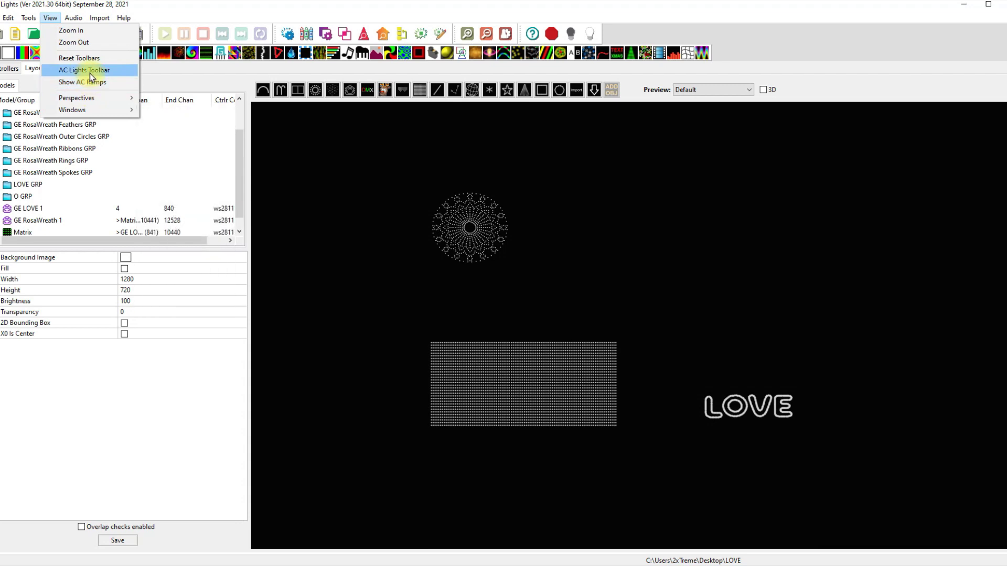
left_click(362, 168)
right_click(348, 175)
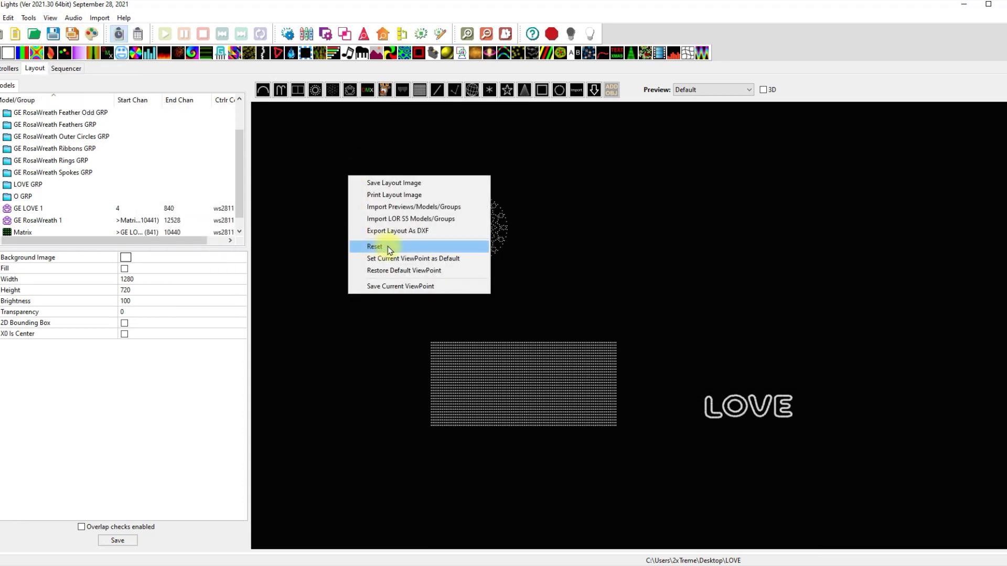
left_click(398, 208)
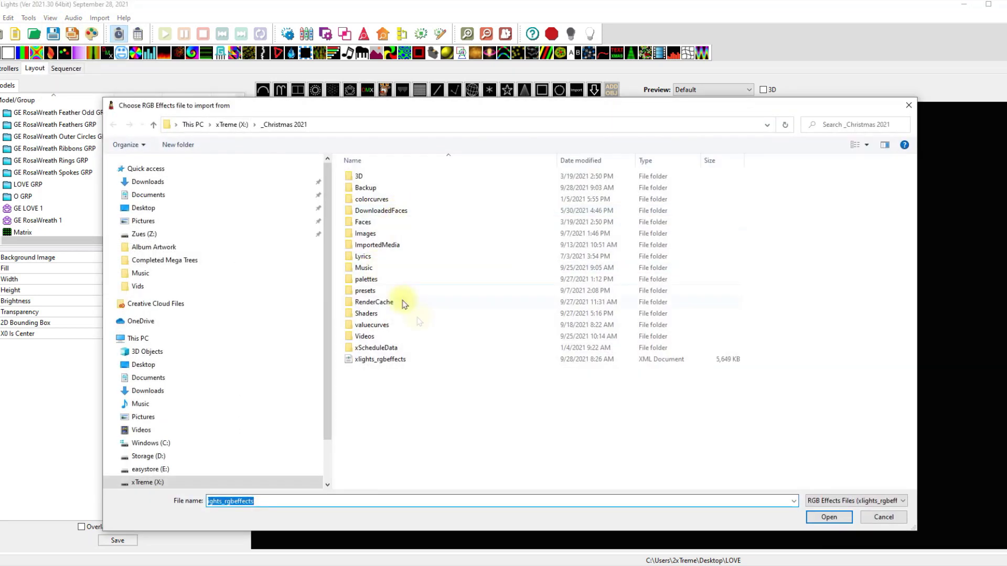
left_click(380, 361)
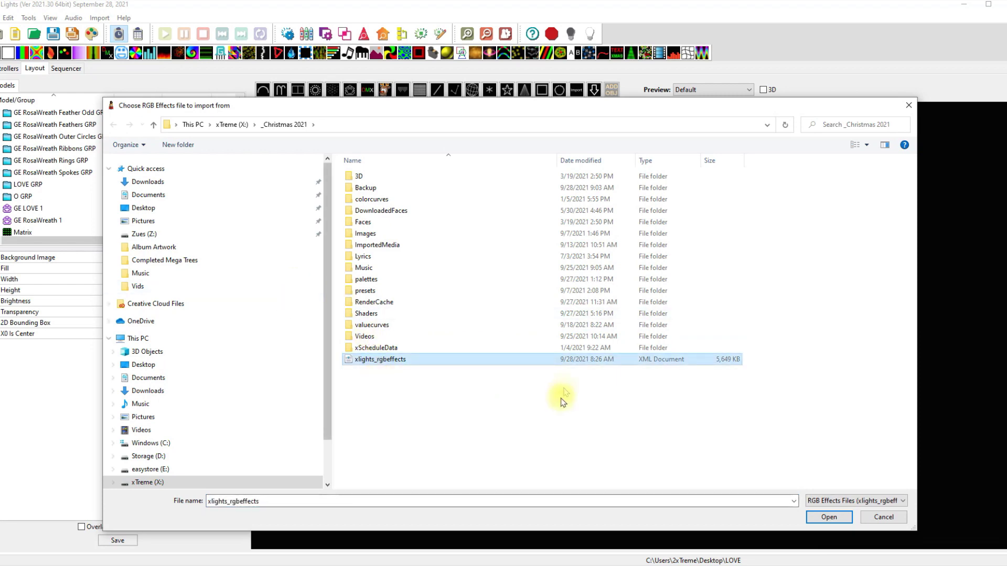
left_click(886, 522)
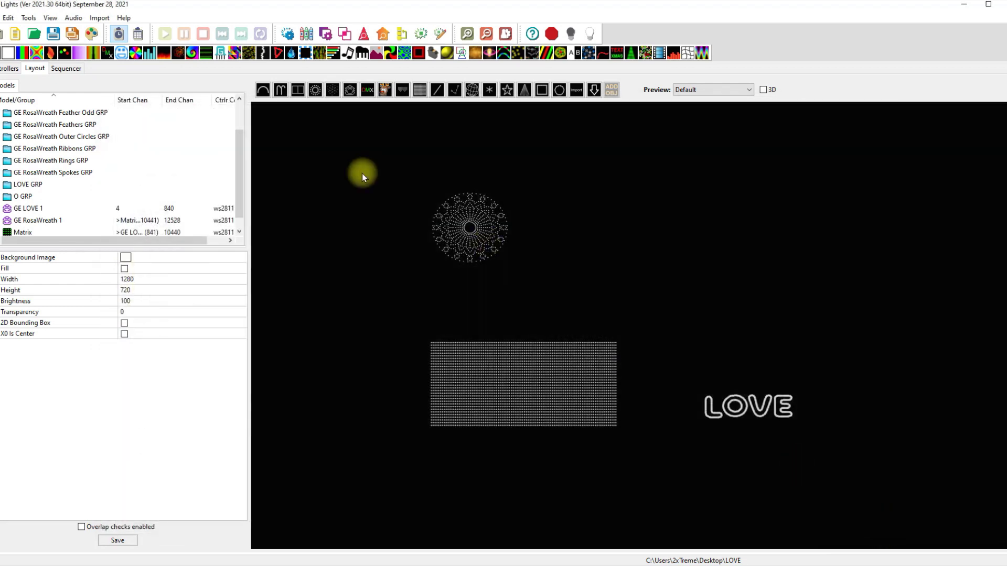
- In the sequencer's Display Elements, start importing a view from the _Christmas 2021 xlights_rgbeffects layout file and mark Main Sequence View
left_click(66, 68)
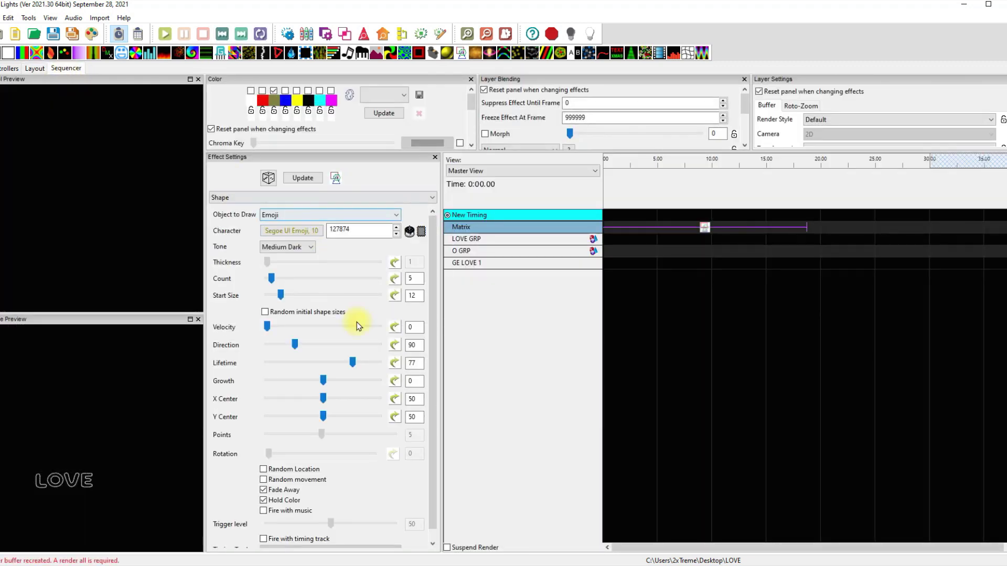
right_click(496, 251)
left_click(571, 386)
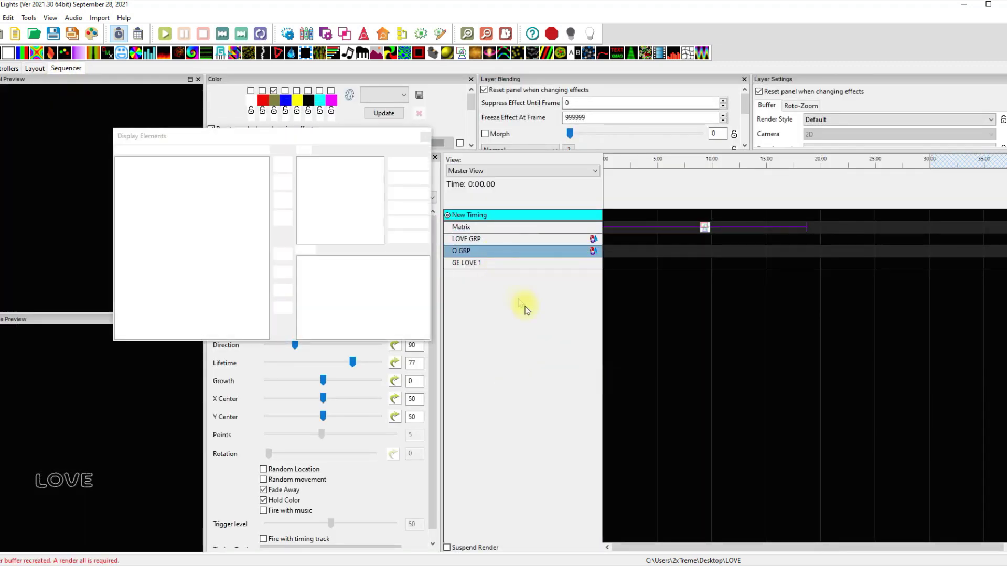
left_click(407, 226)
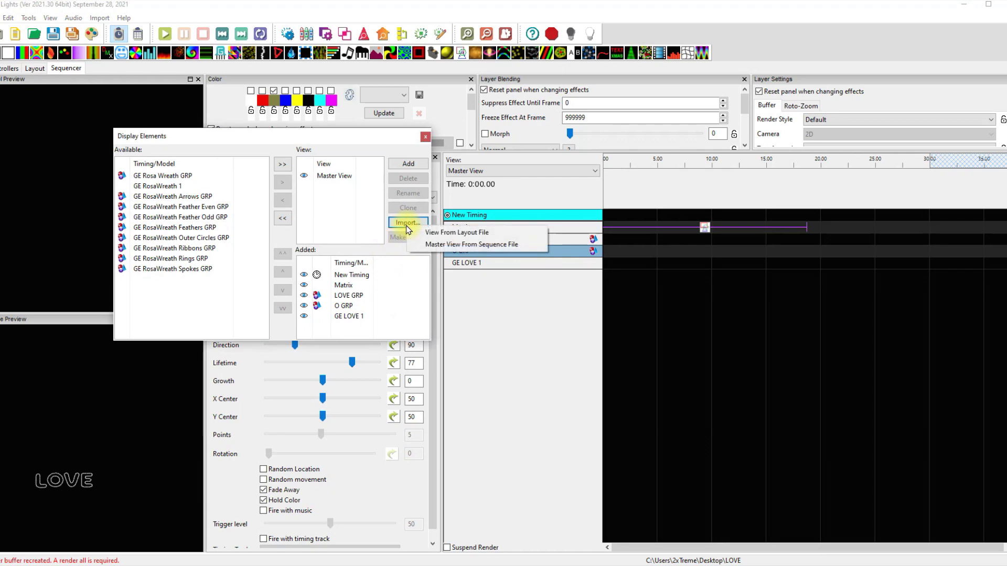
left_click(448, 234)
left_click(402, 394)
left_click(843, 548)
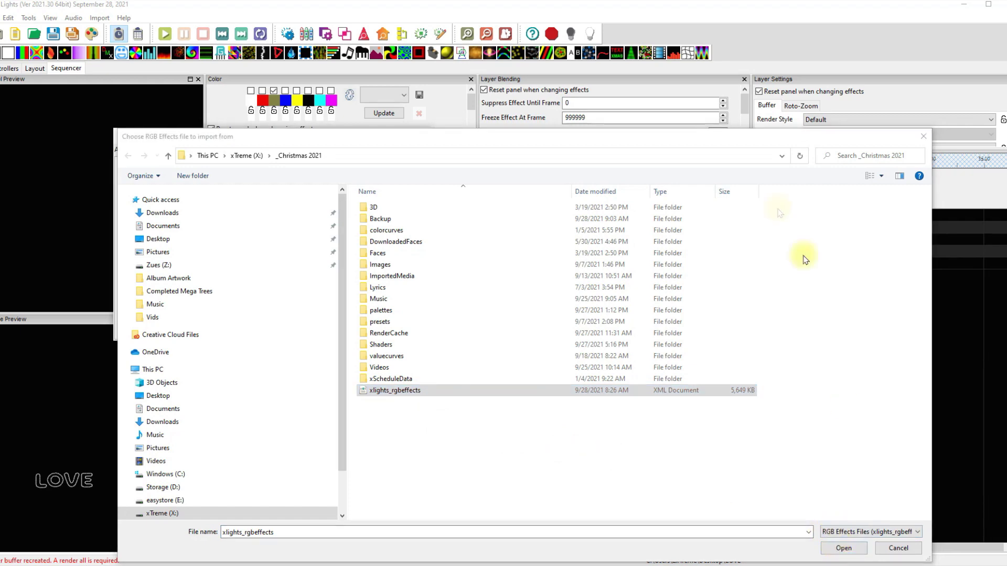
left_click(890, 510)
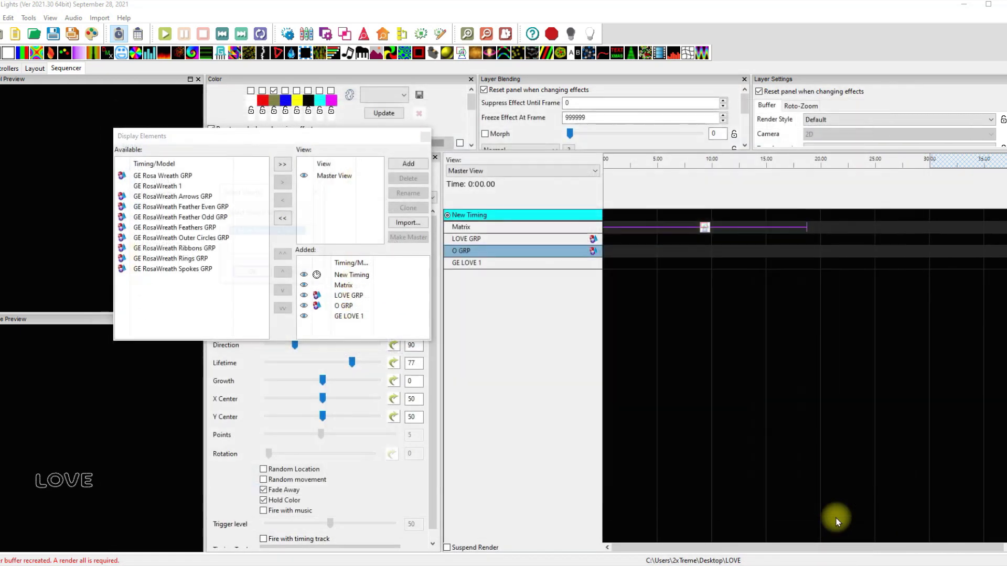
left_click(232, 231)
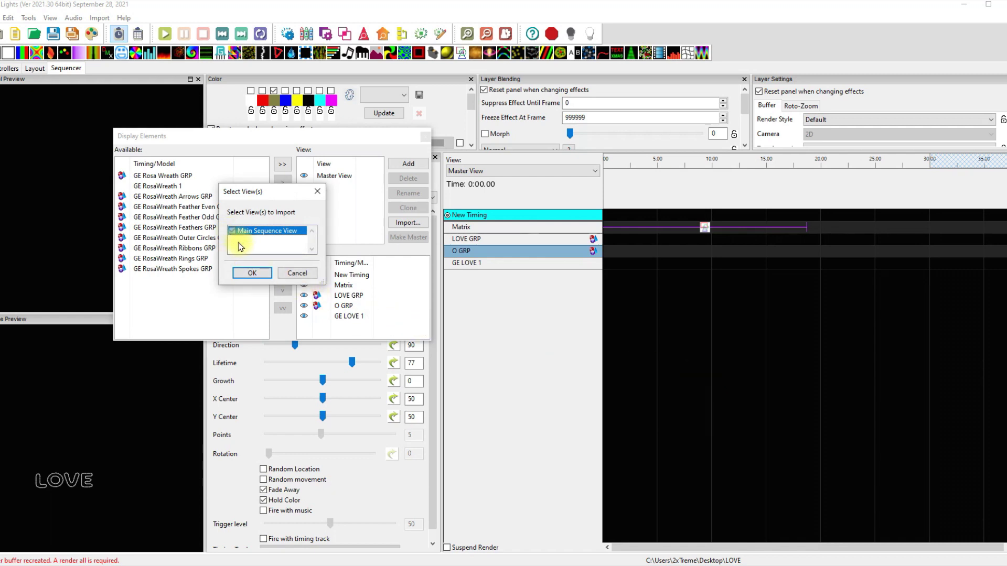
- Enlarge the view selection dialog to examine its multiselect list, and leave the import and Display Elements without importing anything
left_click_drag(275, 192, 271, 164)
left_click_drag(320, 255, 397, 391)
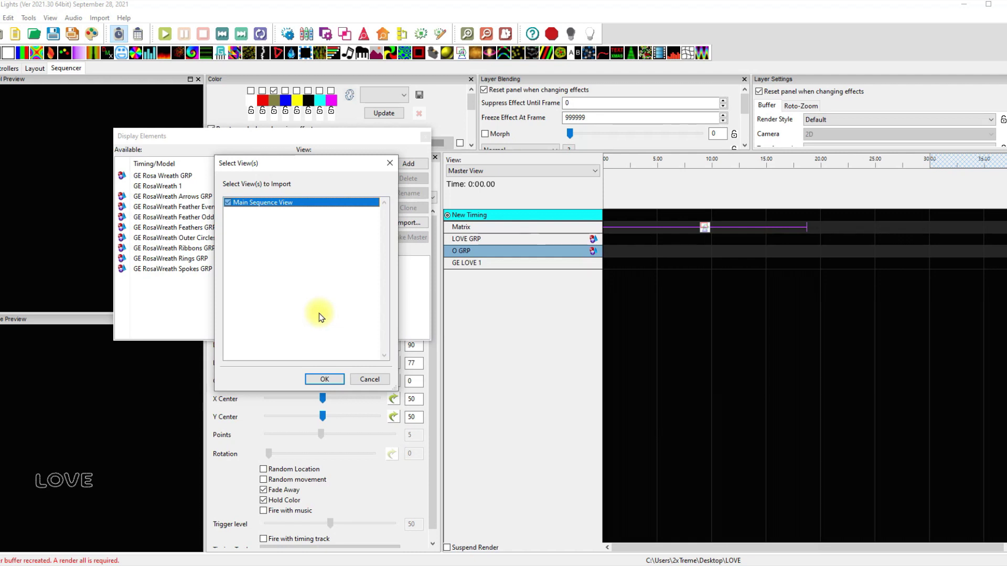
left_click(376, 382)
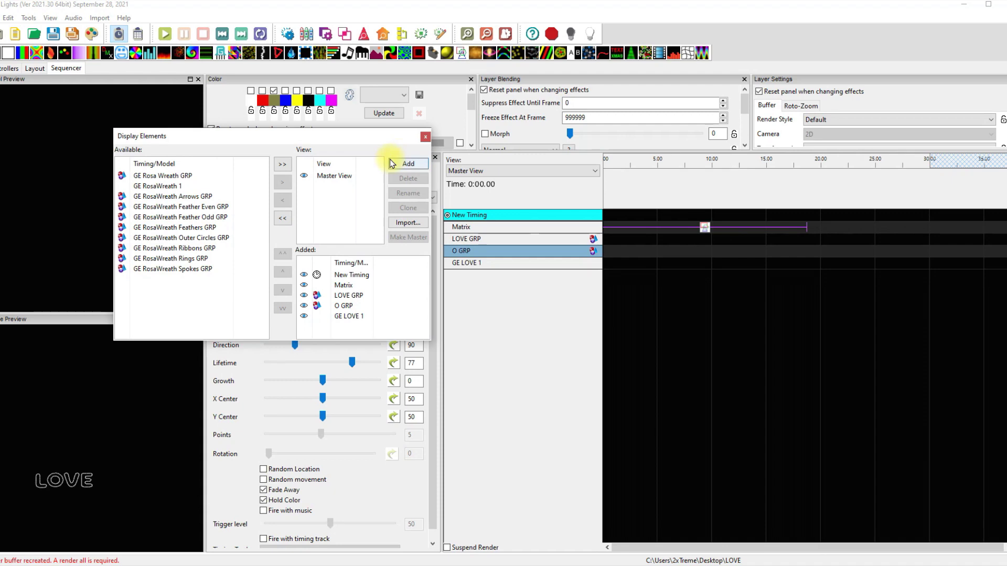
left_click(425, 136)
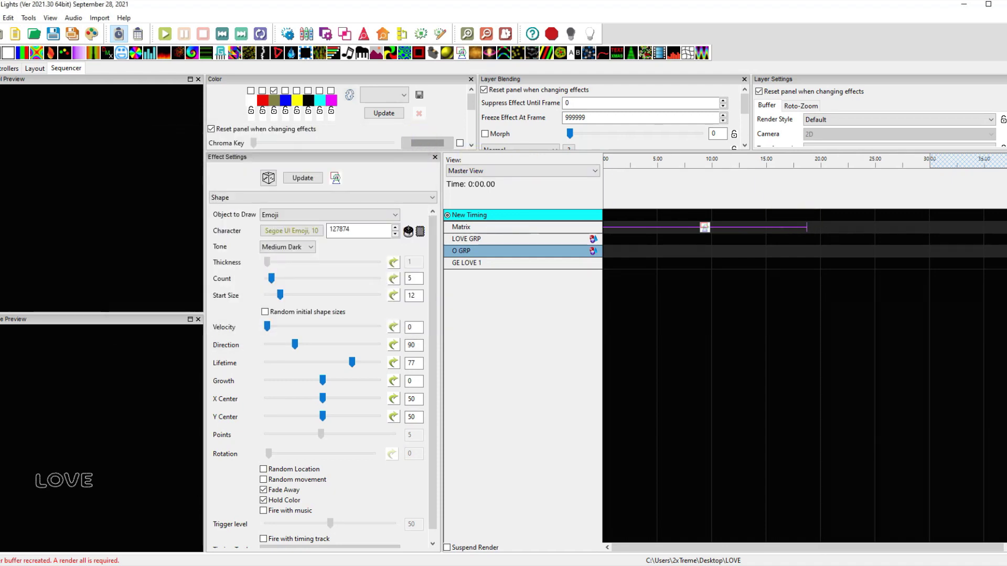
- Switch to the release notes in Word and read the bug entry about native emoji fonts on Linux/OSX
key("alt+Tab")
left_click_drag(577, 91, 395, 70)
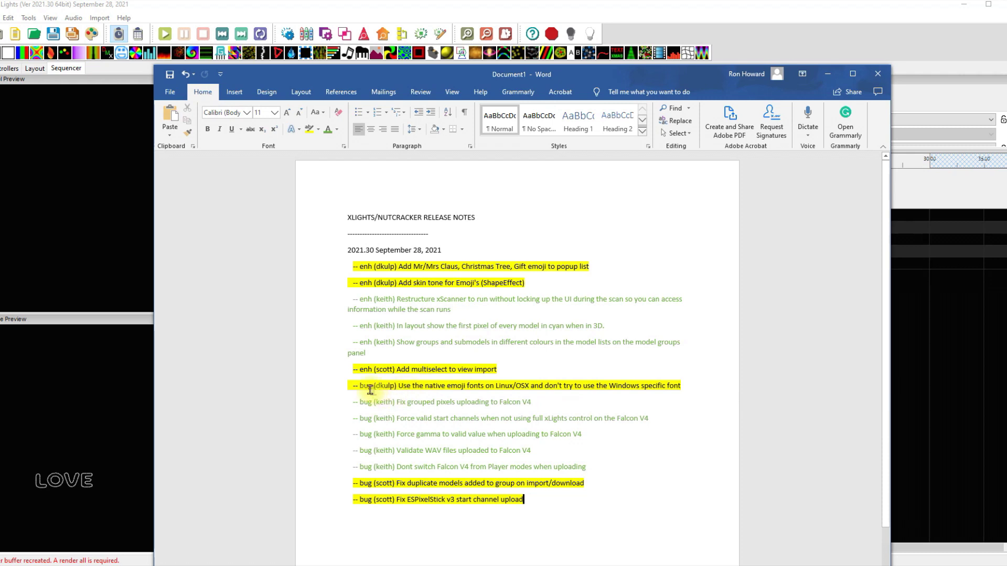
left_click_drag(357, 386, 678, 401)
left_click(634, 384)
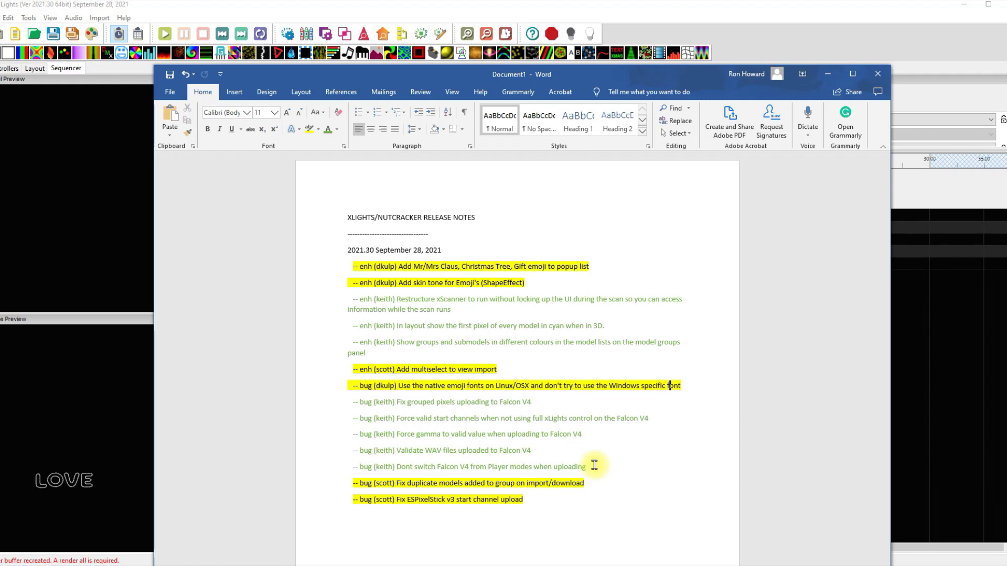
- Review the five Falcon V4 bug fixes in the release notes, from grouped pixel uploads to Player modes
left_click_drag(594, 465, 363, 423)
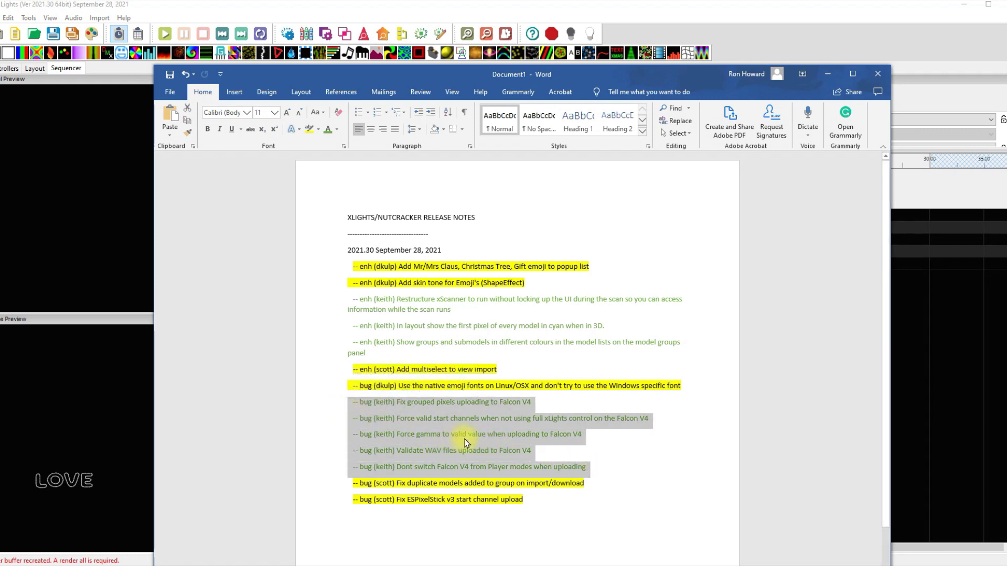
left_click(592, 438)
left_click_drag(600, 471, 348, 408)
left_click(386, 414)
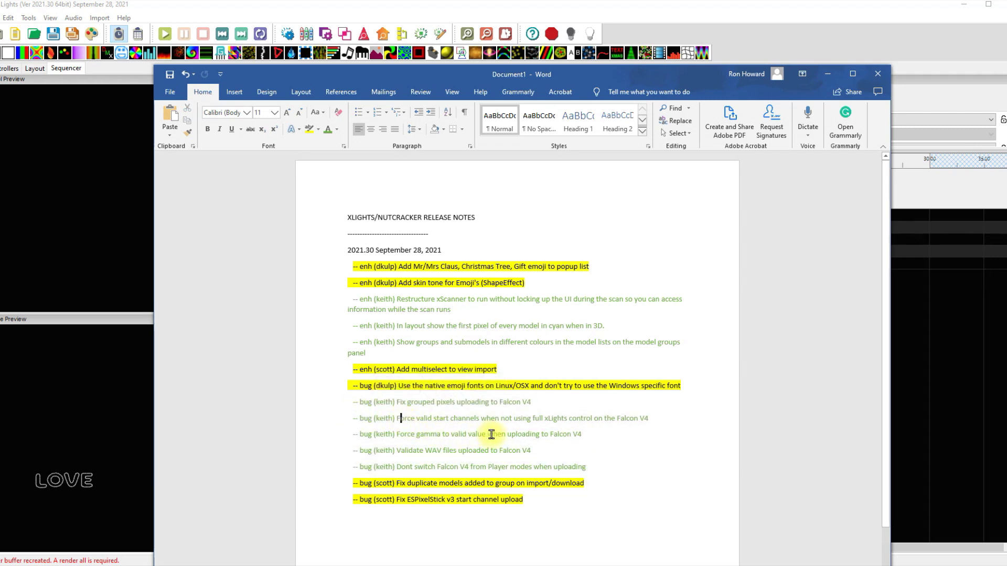
scroll(636, 470, "down", 3)
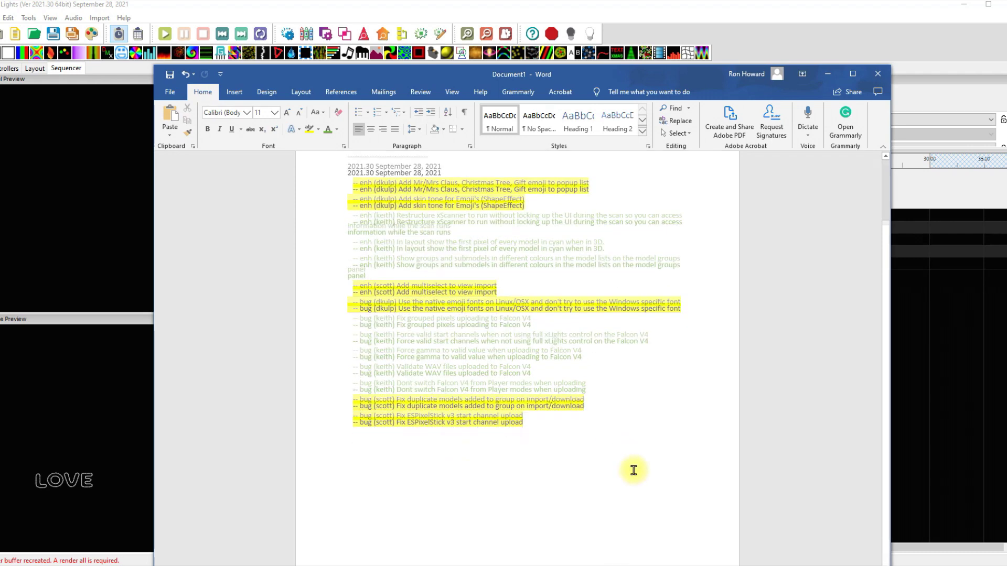
left_click_drag(601, 379, 344, 318)
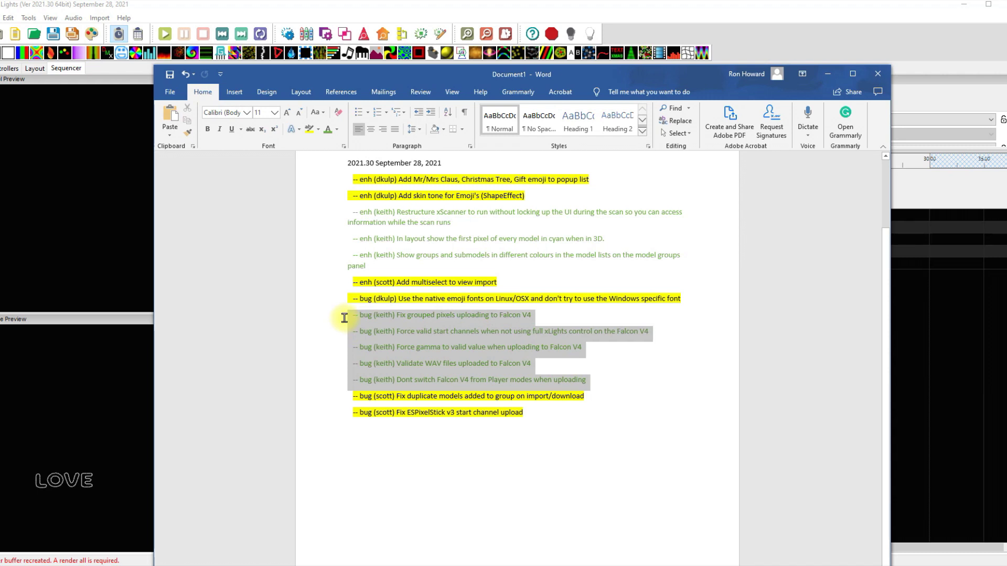
left_click(368, 317)
left_click_drag(352, 315, 581, 377)
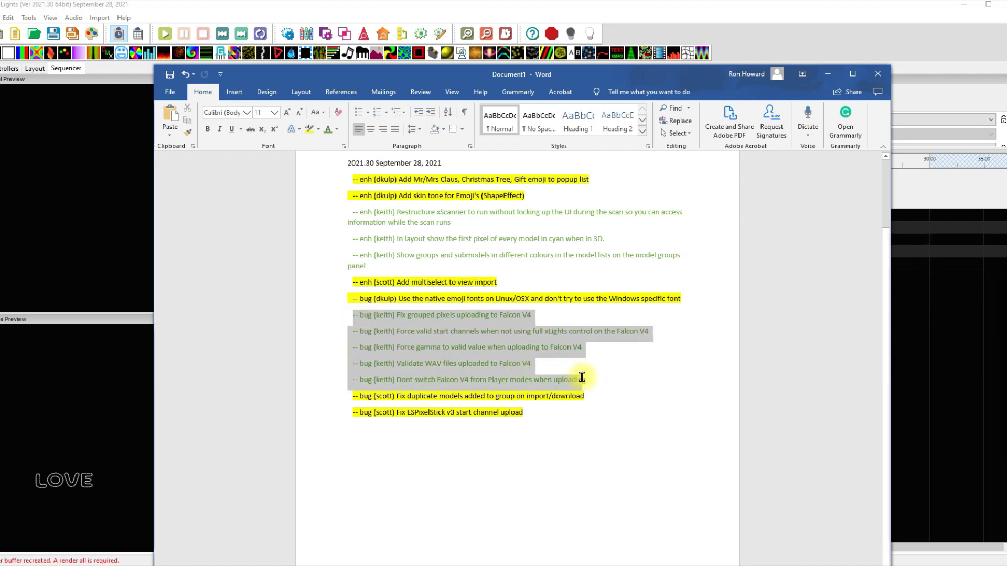
left_click(444, 464)
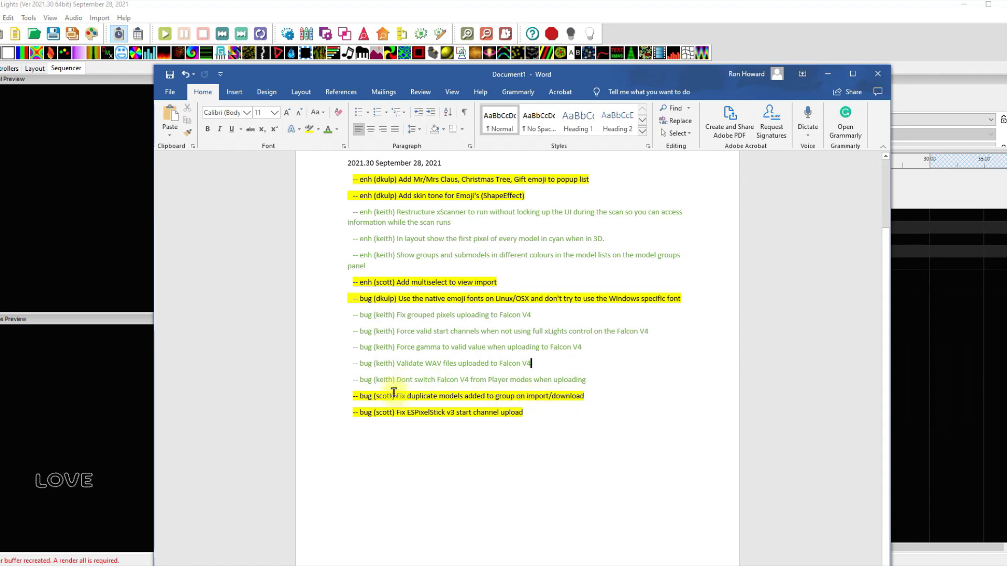
- Review the release note about fixing duplicate models added to a group on import/download
left_click_drag(397, 397, 498, 398)
left_click(533, 440)
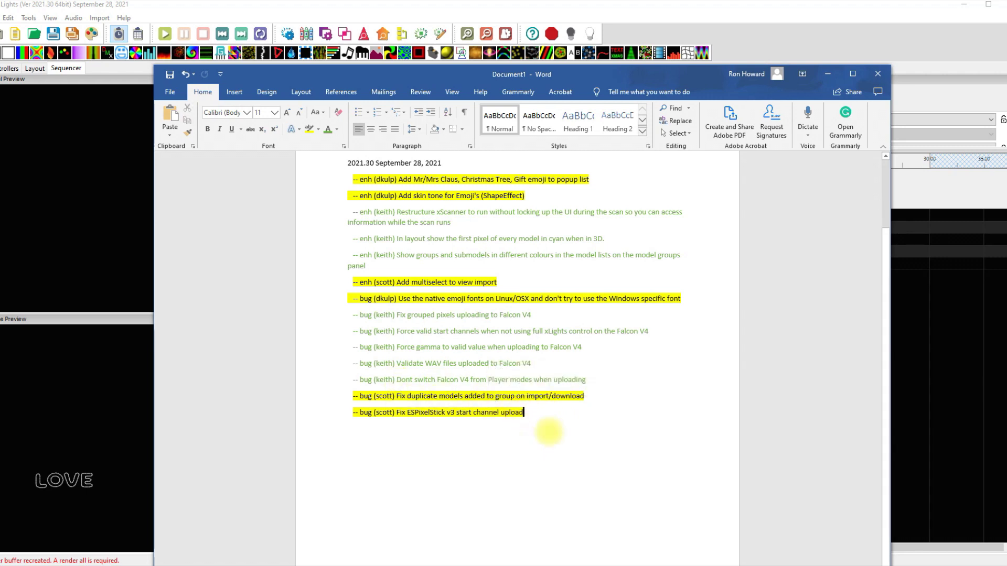
left_click_drag(585, 396, 355, 395)
left_click(402, 412)
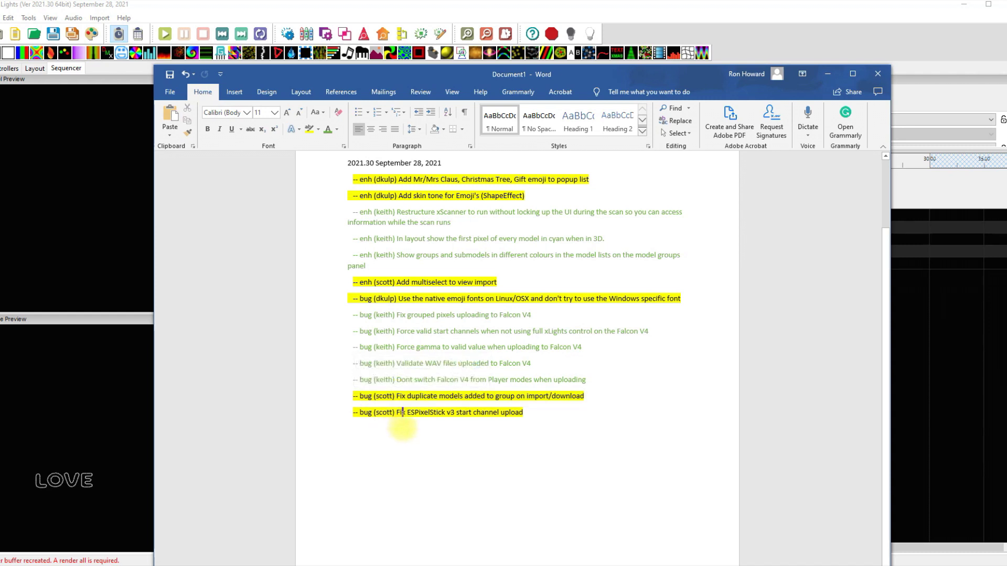
left_click_drag(351, 394, 585, 396)
left_click(585, 397)
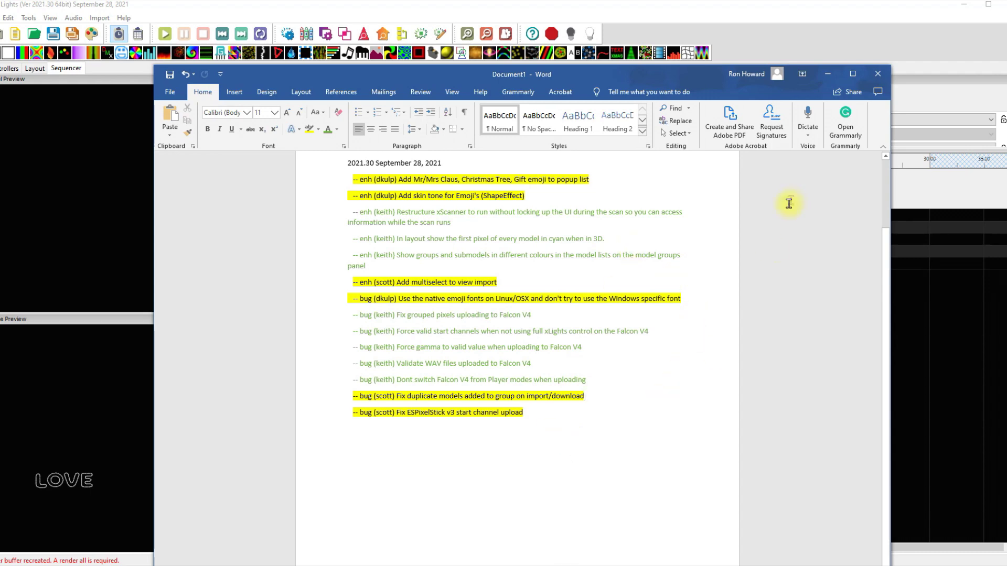
- Minimise Word, return to the xLights layout, and move the Rosa Wreath up and left to free space beside it
left_click(828, 74)
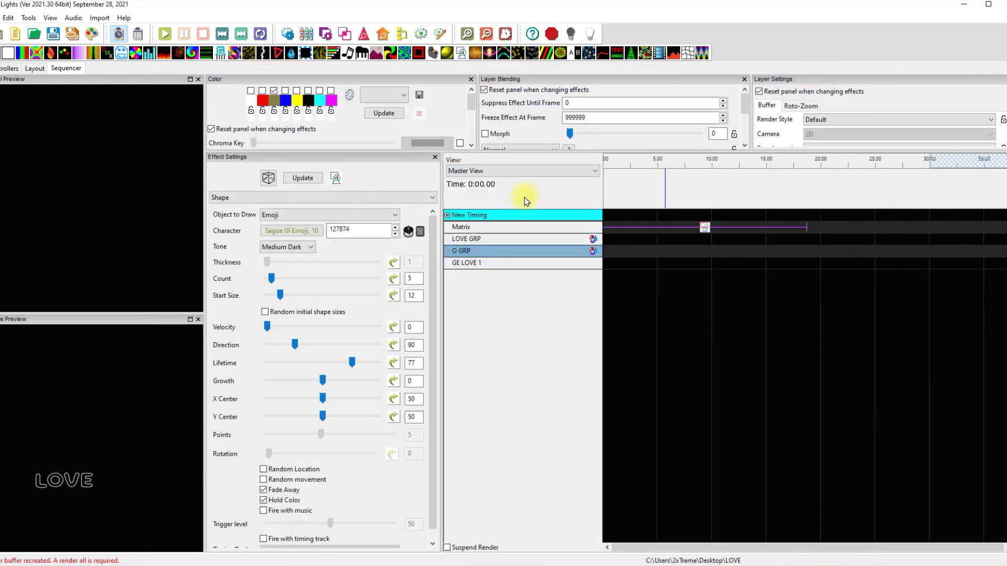
left_click(34, 68)
left_click(74, 70)
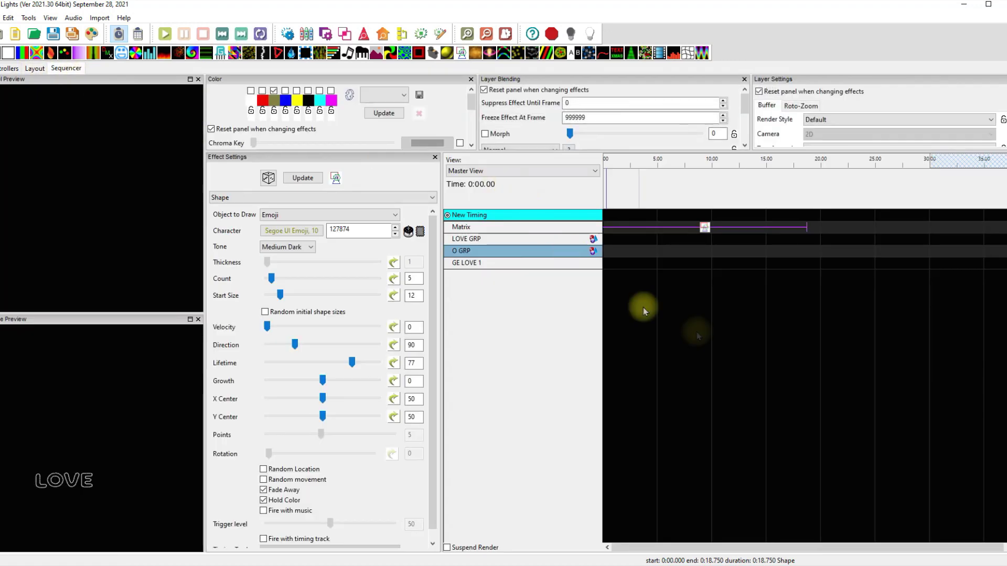
left_click(35, 68)
left_click_drag(493, 237, 359, 207)
- Insert a second Rosa Wreath from the High Density vendor category beside the first, adding it to the existing model groups
left_click(521, 227)
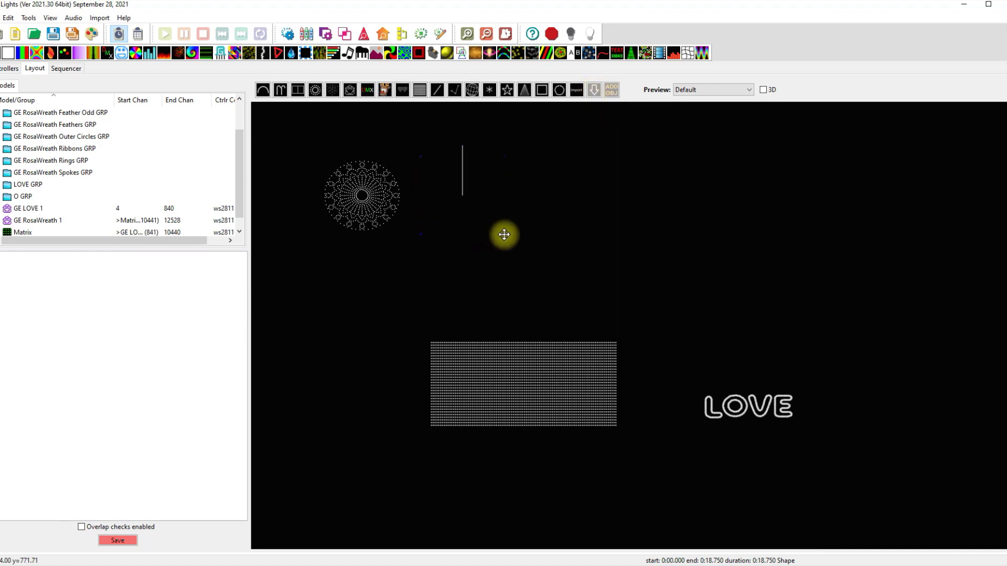
scroll(74, 314, "down", 10)
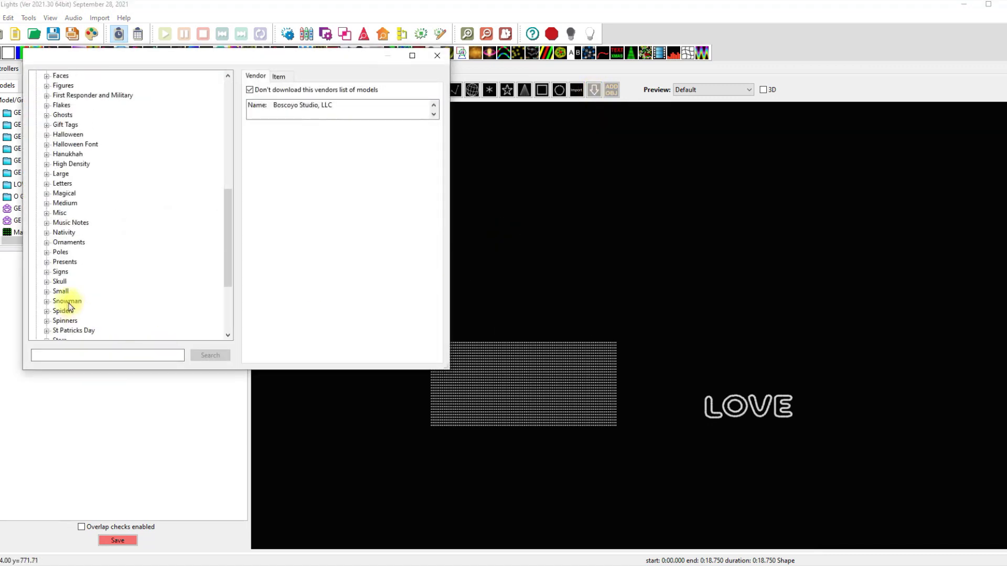
left_click(47, 164)
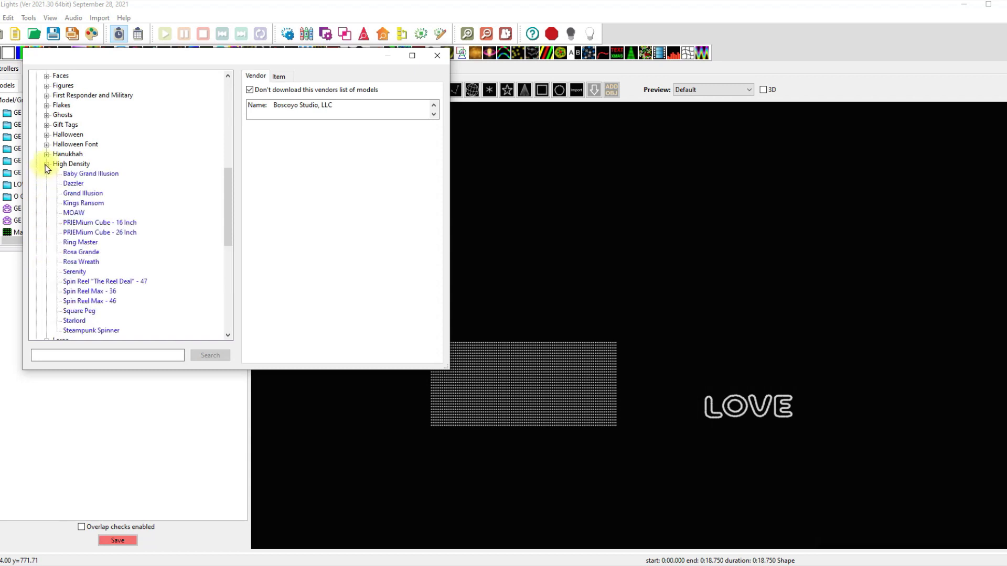
left_click(80, 262)
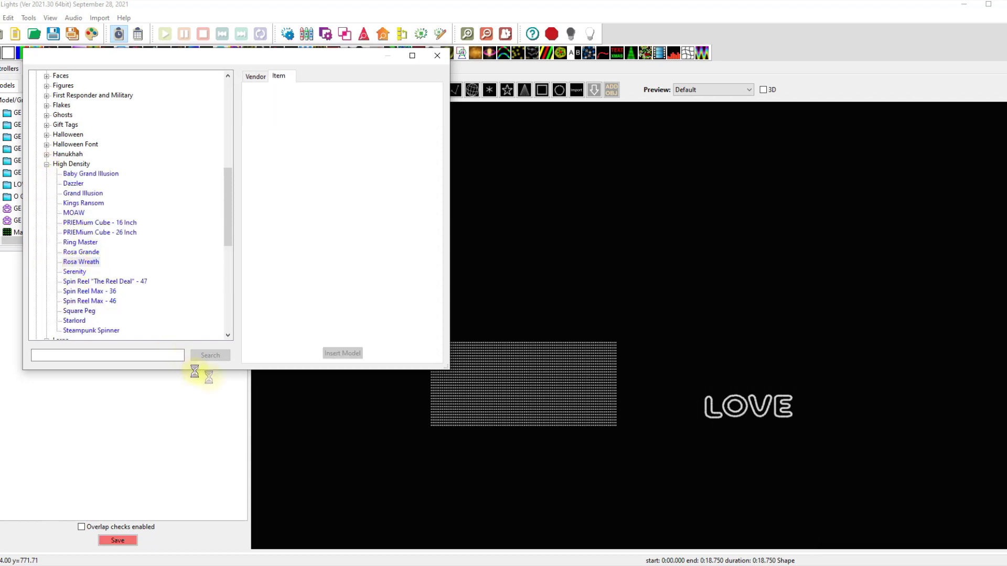
left_click(341, 353)
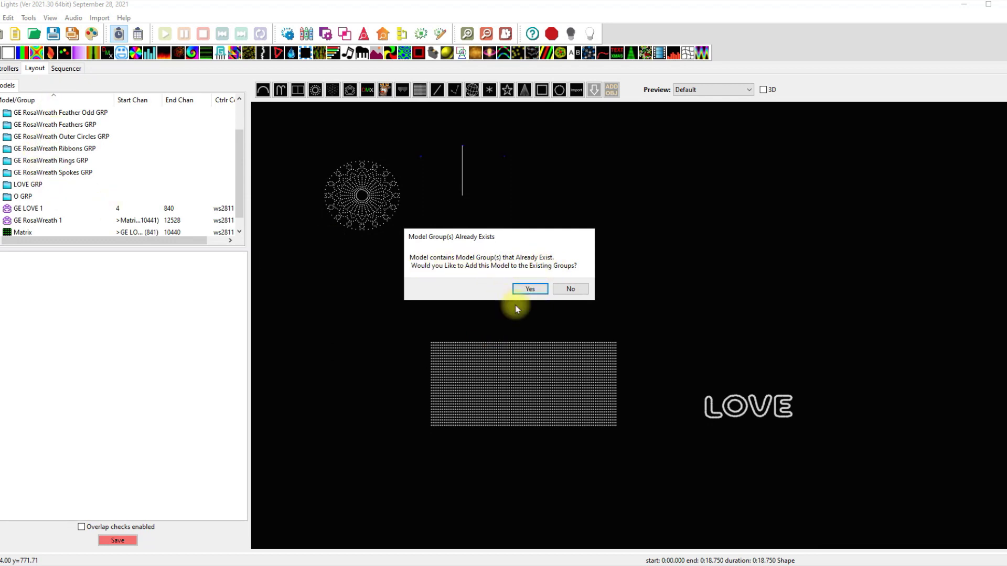
left_click(529, 289)
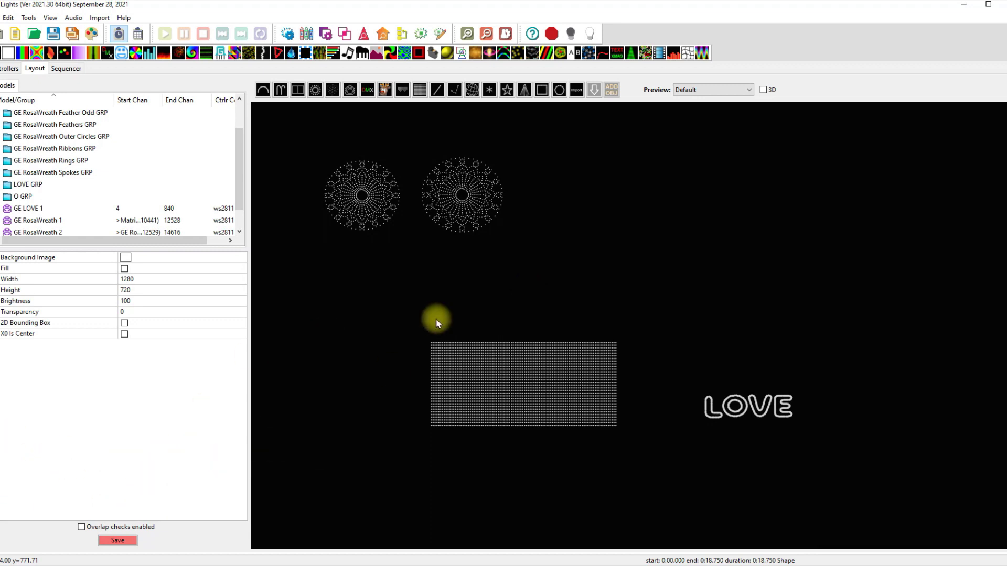
- Insert three more Rosa Wreaths along the upper row beside the second one, adding each to the existing model groups
left_click_drag(530, 166, 595, 232)
left_click(528, 287)
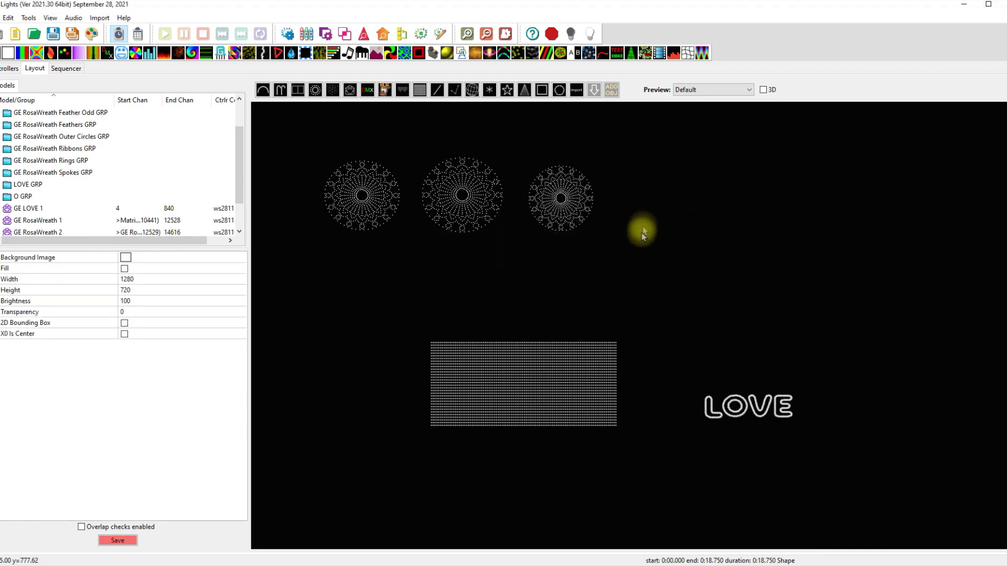
left_click_drag(644, 183, 703, 231)
left_click(532, 288)
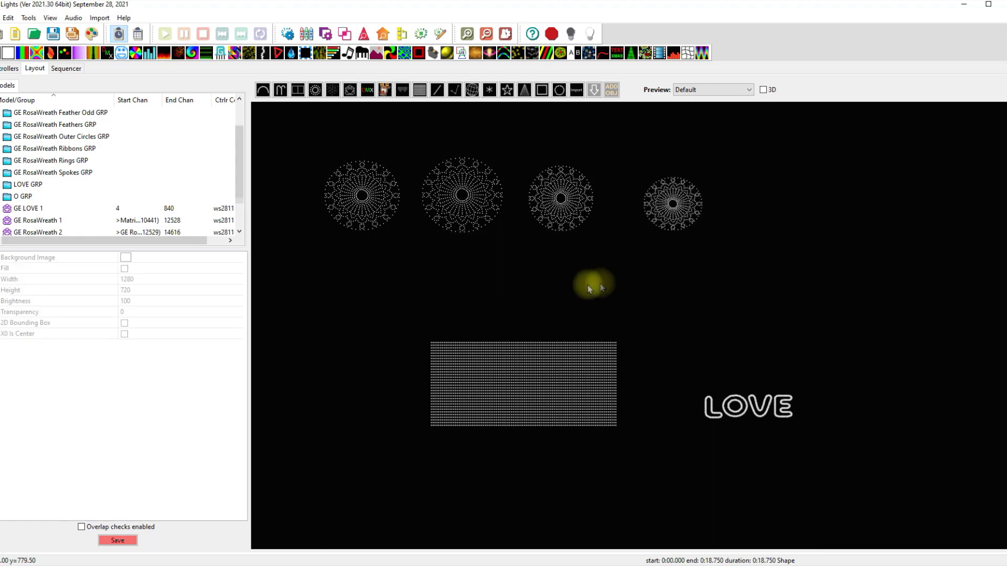
left_click_drag(738, 188, 815, 224)
left_click(533, 288)
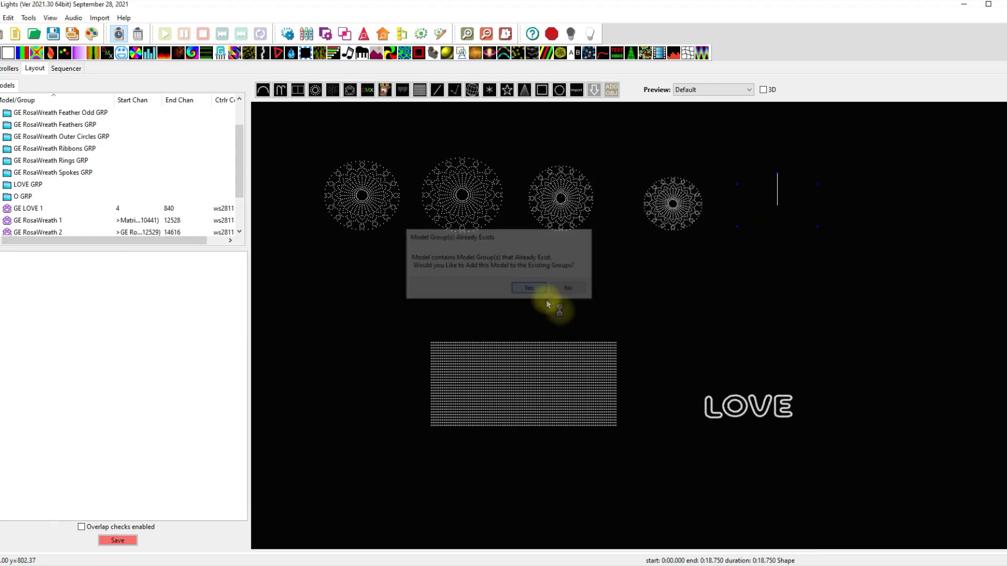
- Insert four more Rosa Wreaths in a second row above the matrix, adding each to the existing model groups
left_click_drag(538, 283, 616, 316)
left_click(536, 287)
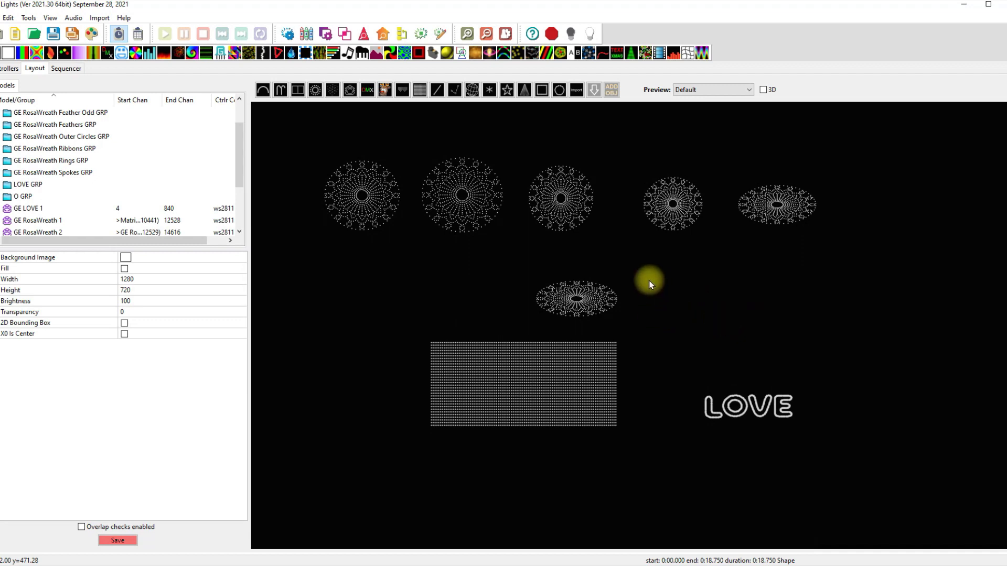
left_click_drag(653, 267, 732, 308)
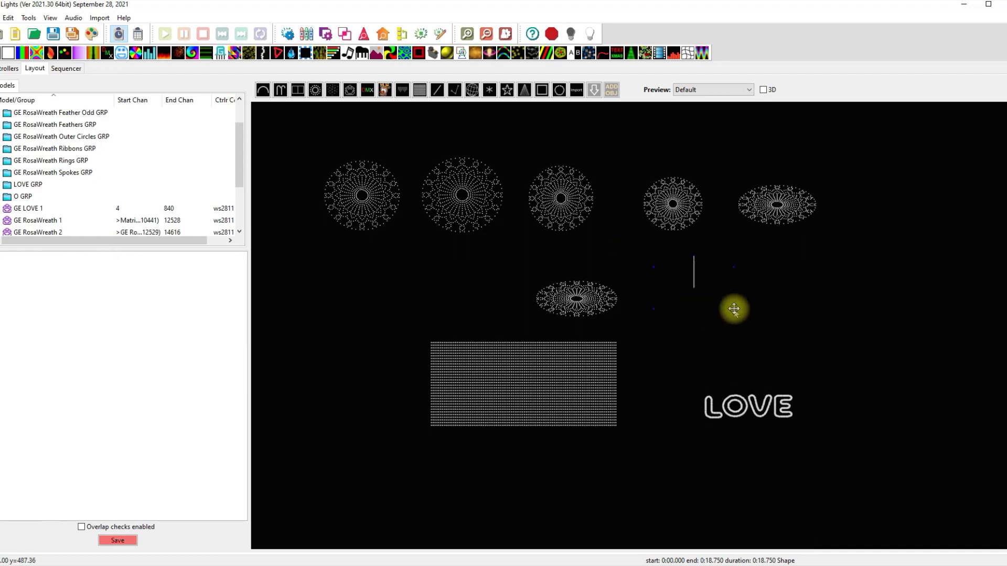
left_click(535, 288)
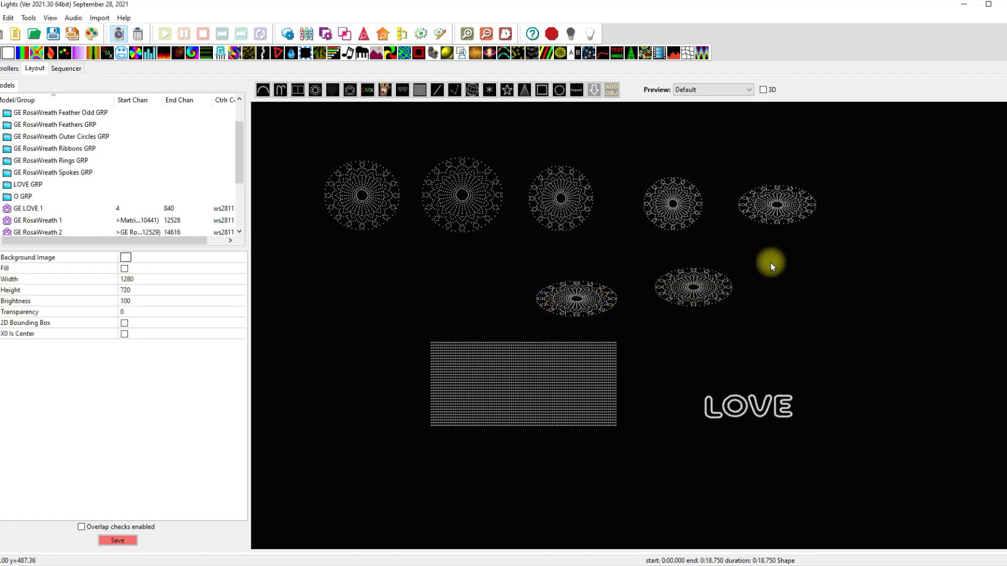
left_click_drag(773, 264, 877, 315)
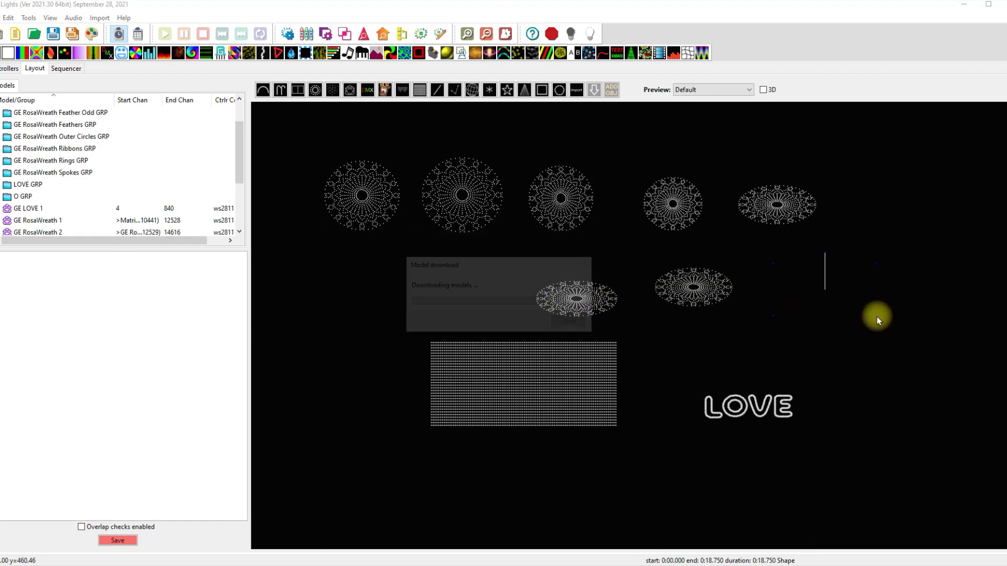
left_click(543, 291)
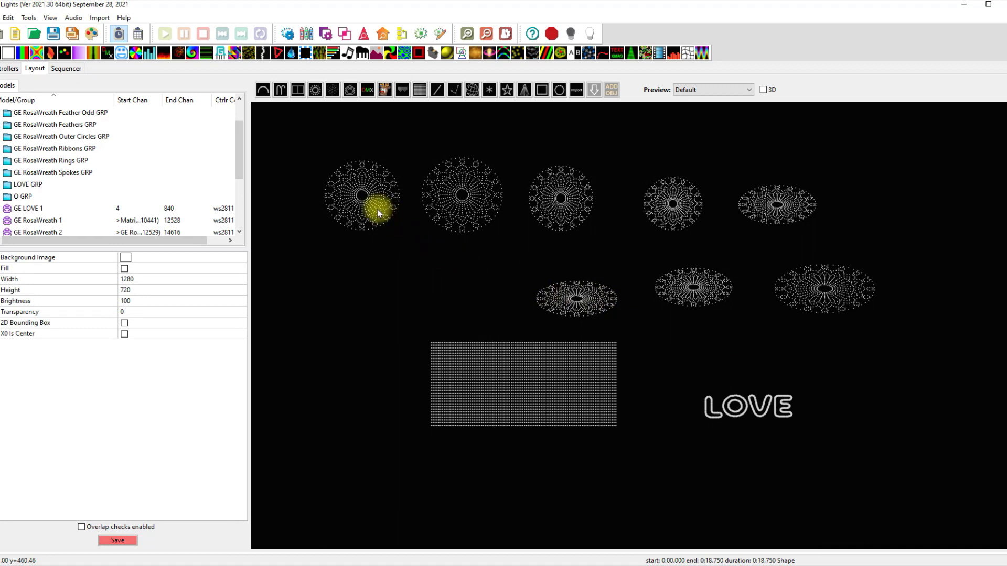
left_click_drag(341, 266, 424, 318)
left_click(533, 289)
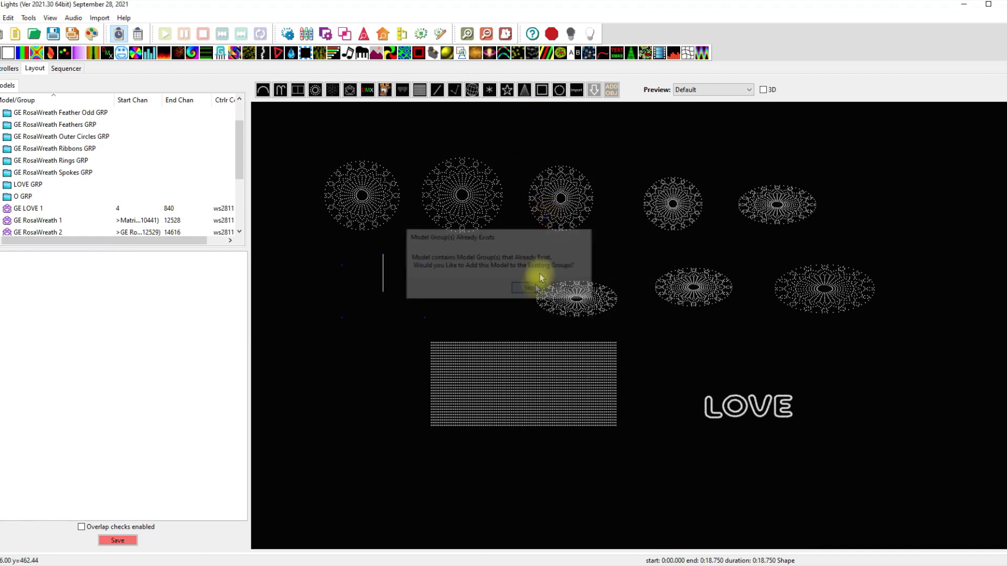
left_click(594, 91)
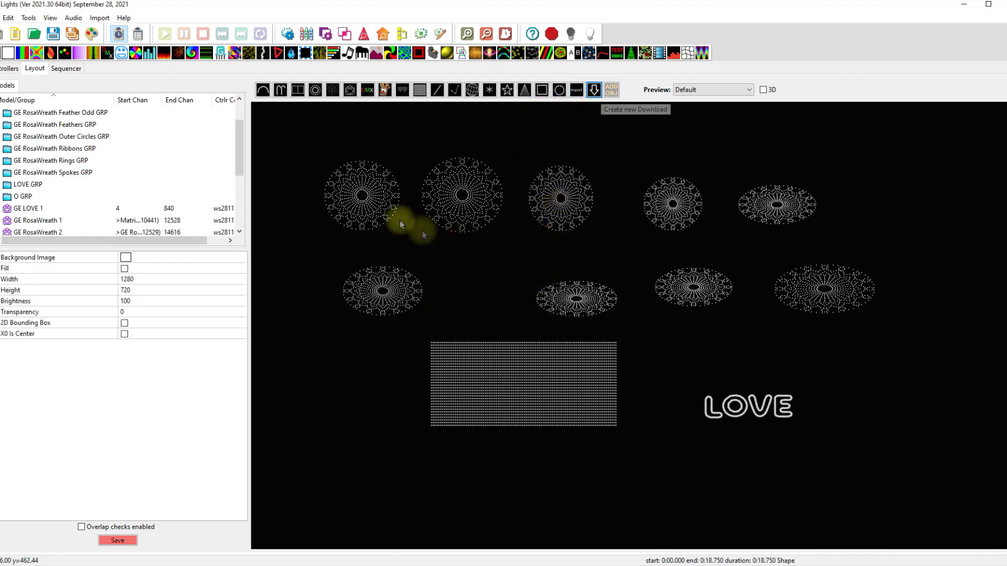
- Select all nine Rosa Wreaths and resize them to match the fourth wreath in the upper row
left_click(676, 208)
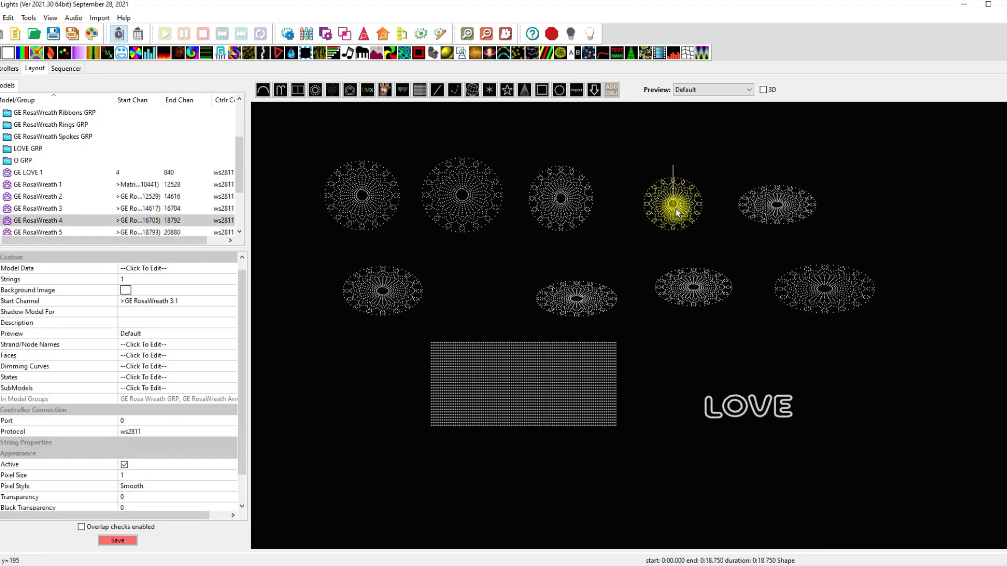
left_click(785, 214, "ctrl")
left_click(812, 280, "ctrl")
left_click(706, 286, "ctrl")
left_click(603, 288, "ctrl")
left_click(561, 210, "ctrl")
left_click(469, 199, "ctrl")
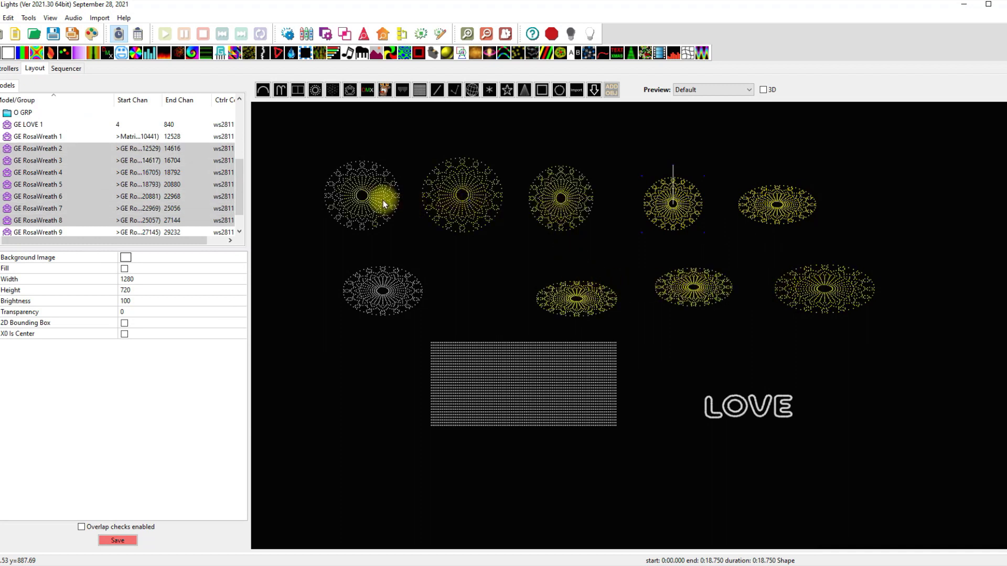
left_click(379, 200, "ctrl")
left_click(385, 286, "ctrl")
right_click(663, 198)
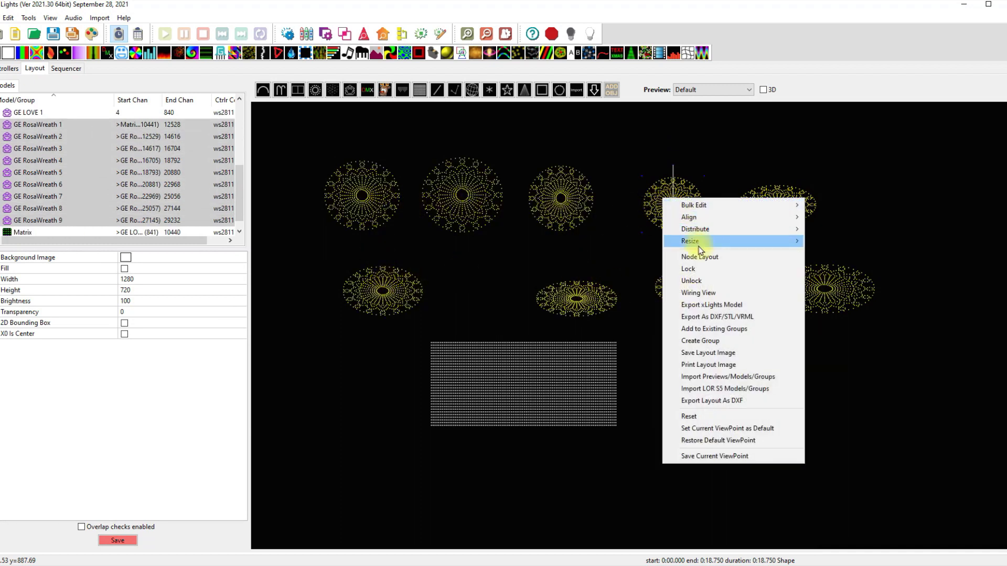
mouse_move(699, 247)
left_click(829, 266)
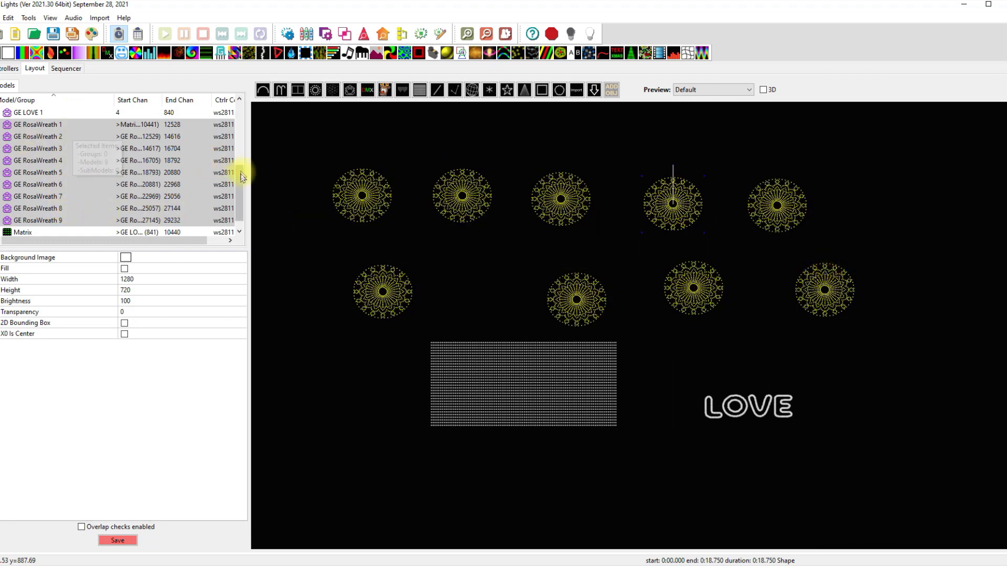
- Review the full list of models in the GE RosaWreath Spokes GRP group and save the layout
scroll(238, 168, "up", 1)
left_click_drag(239, 168, 240, 136)
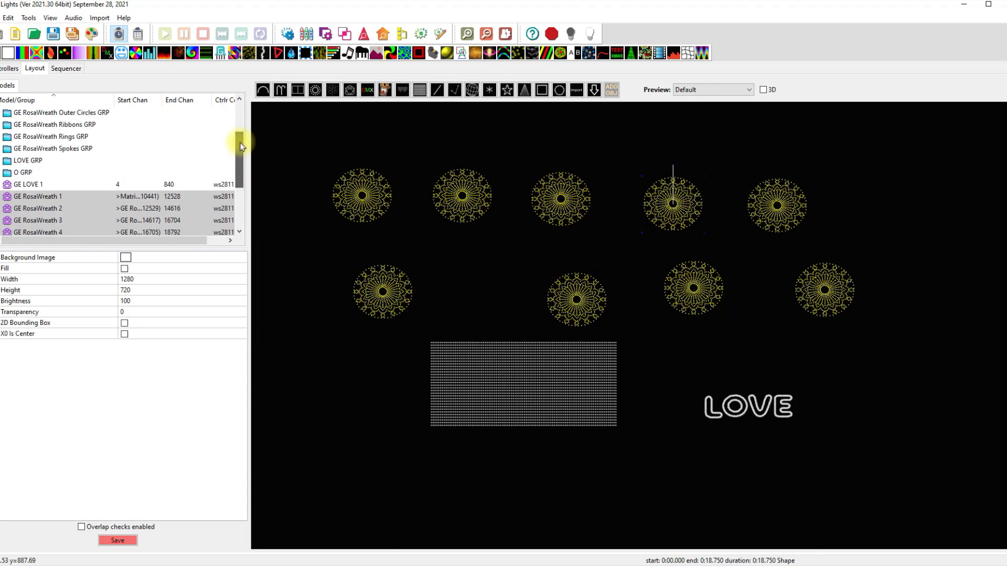
left_click(73, 151)
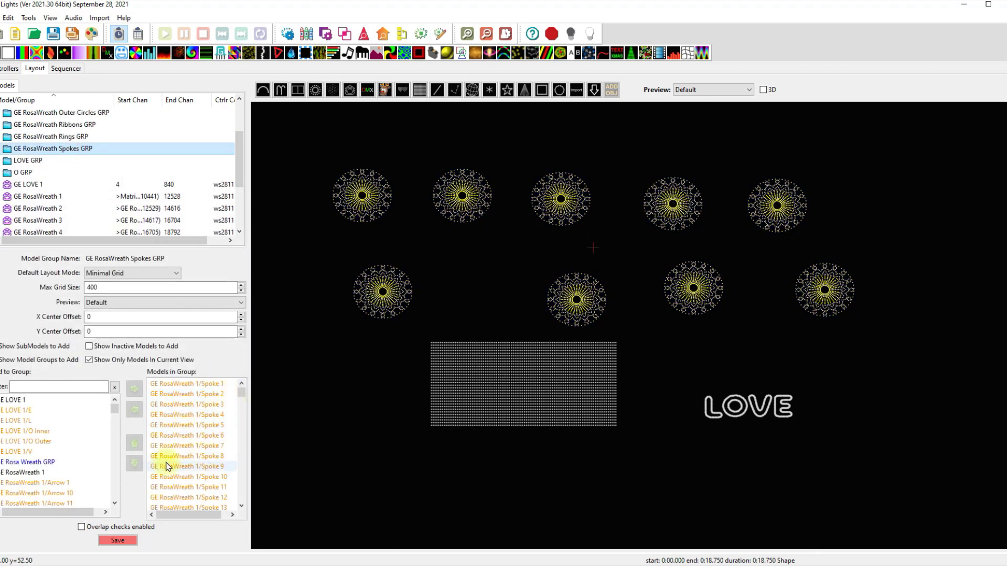
mouse_move(115, 408)
left_mouse_down()
mouse_move(116, 437)
mouse_move(116, 407)
left_mouse_up()
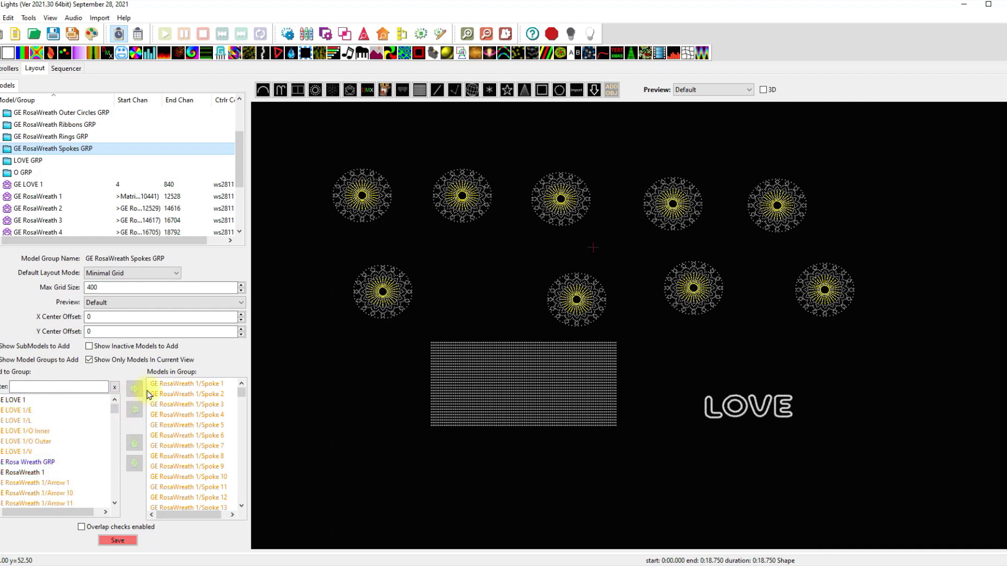
left_click_drag(241, 393, 241, 416)
left_click_drag(242, 452, 242, 503)
left_click(118, 540)
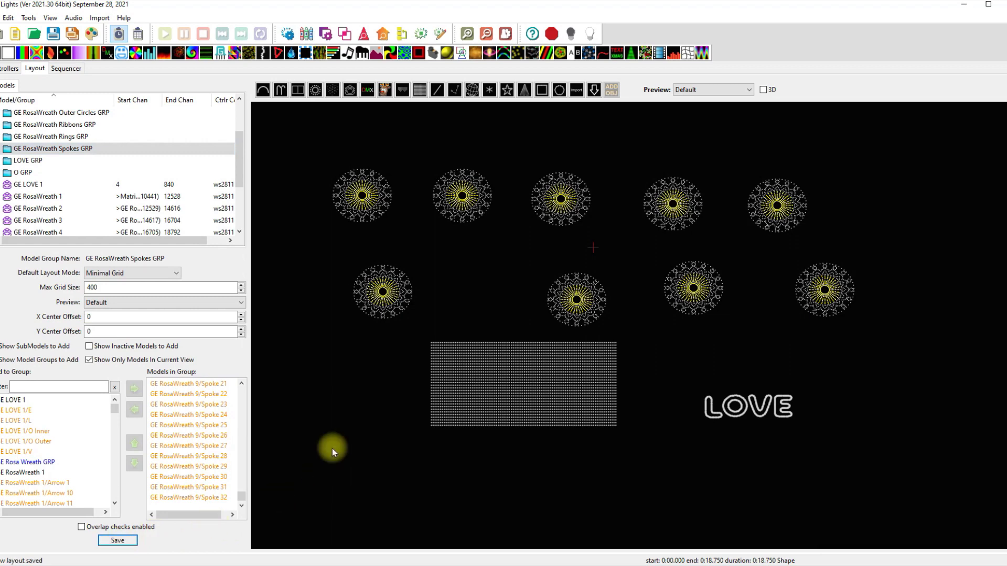
left_click(369, 201)
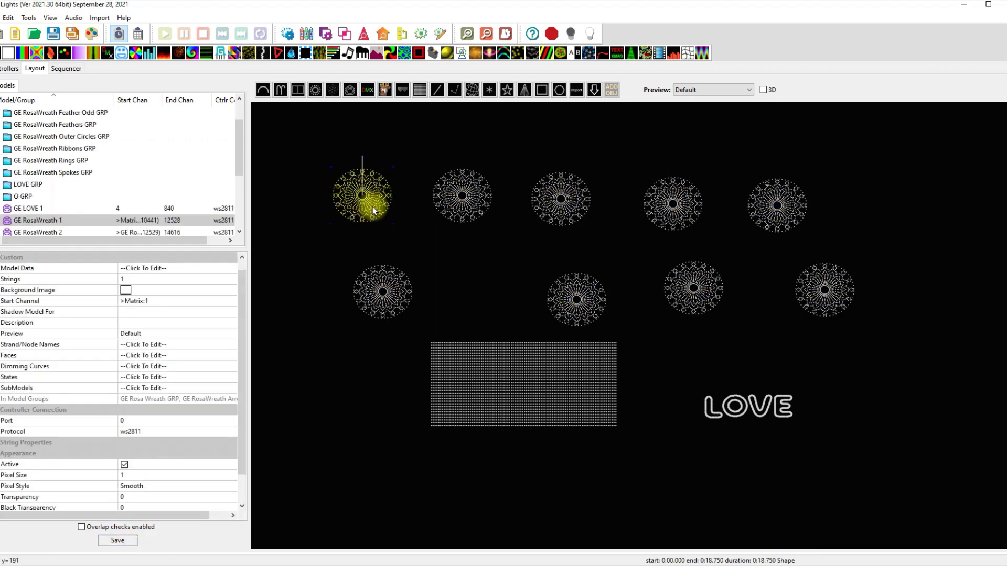
left_click(448, 263)
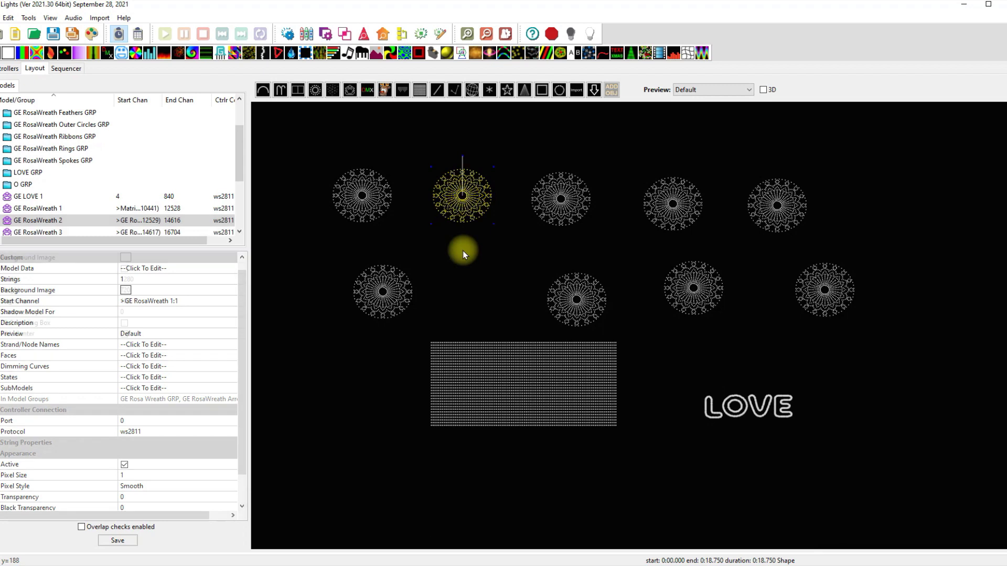
left_click(462, 251)
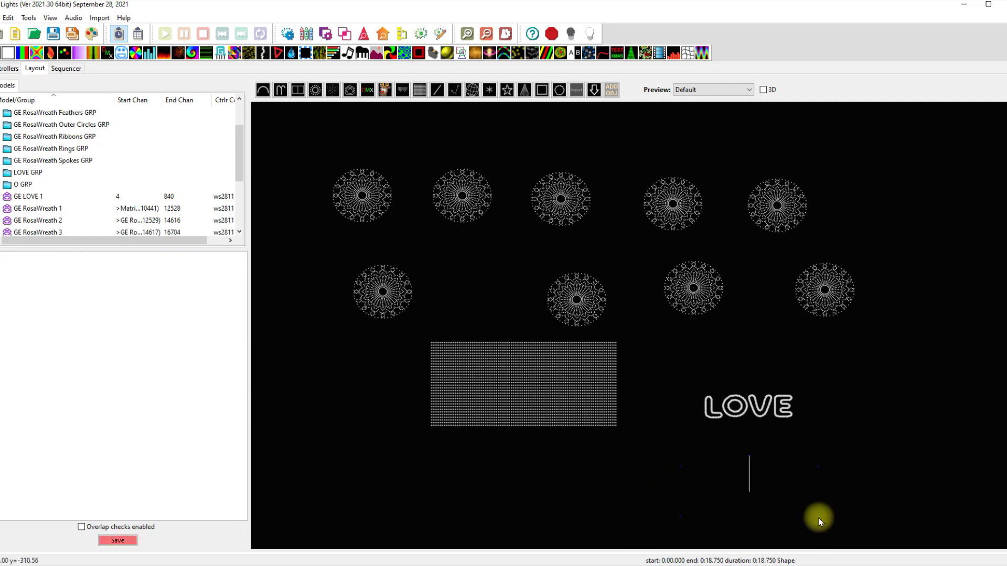
- Import GE LOVE 1.xmodel from the Desktop below the existing LOVE model, adding it to the existing groups, and inspect the models in O GRP
left_click(750, 477)
left_click(16, 138)
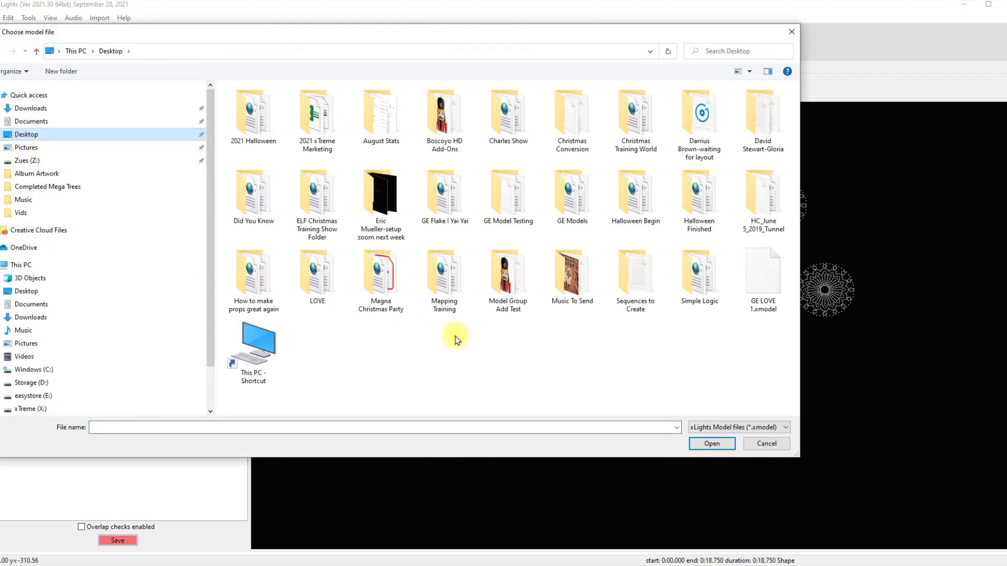
left_click(740, 313)
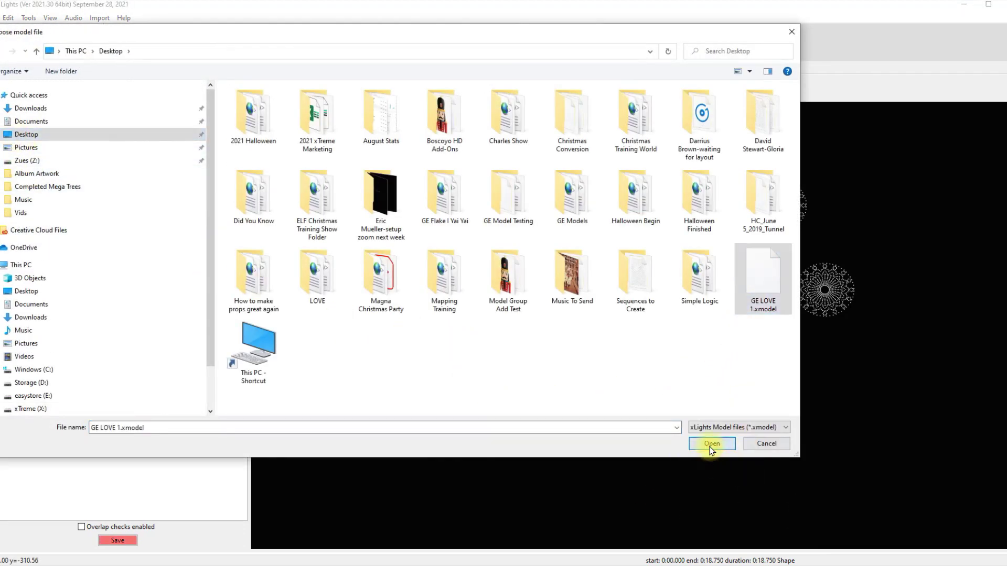
left_click(709, 444)
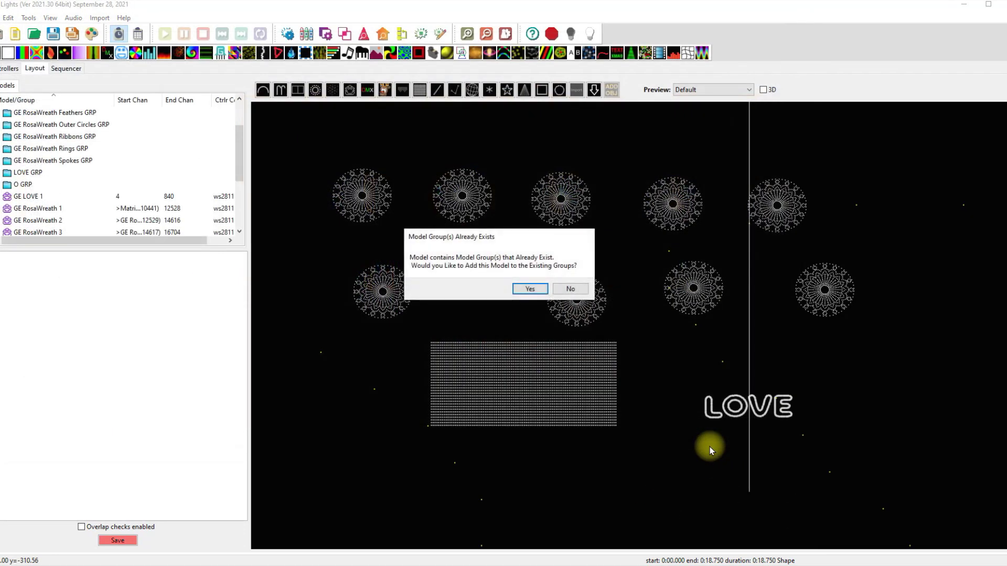
left_click(530, 289)
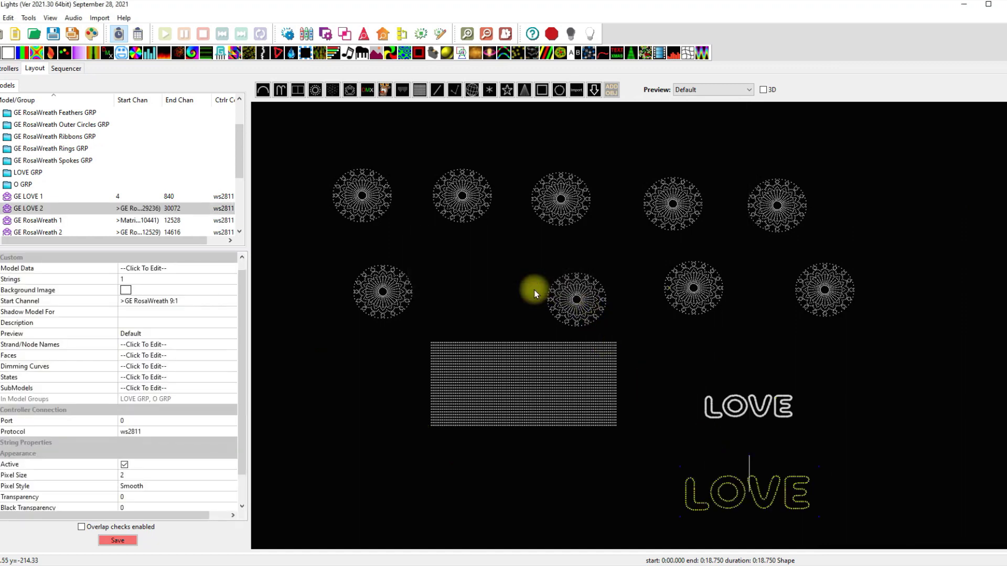
left_click(25, 185)
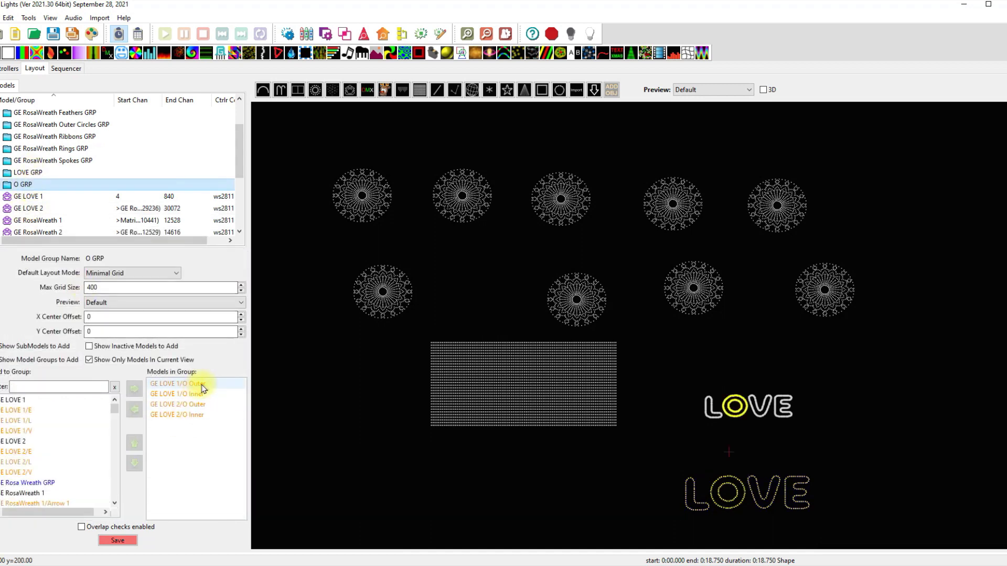